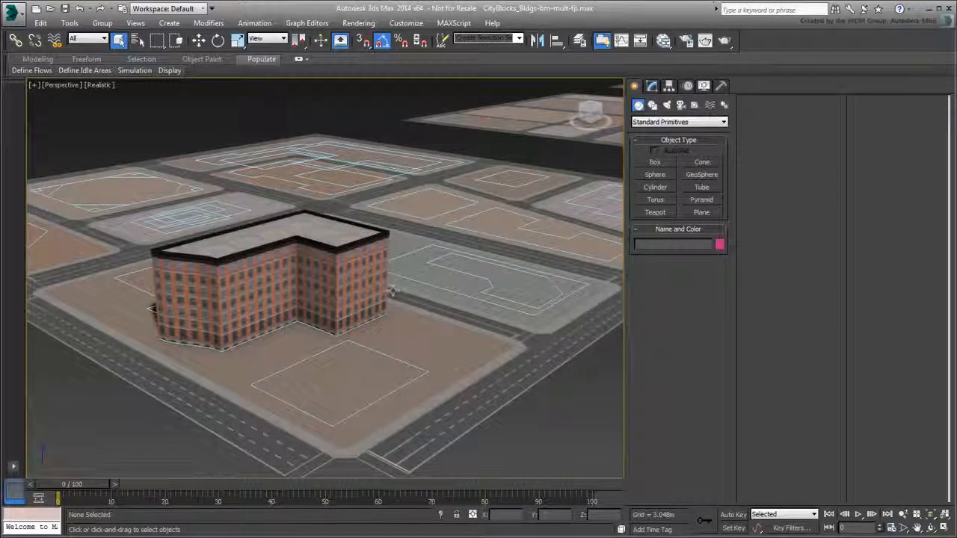
# Draw two small rectangles inside the grey block's outer footprint with AutoGrid on, the second about 12.3 m long and 4.7 m wide.
pyautogui.click(353, 291)
pyautogui.keyDown('alt'); pyautogui.moveTo(384, 333); pyautogui.dragTo(384, 359, button='middle'); pyautogui.keyUp('alt')
pyautogui.scroll(3, 367, 348)
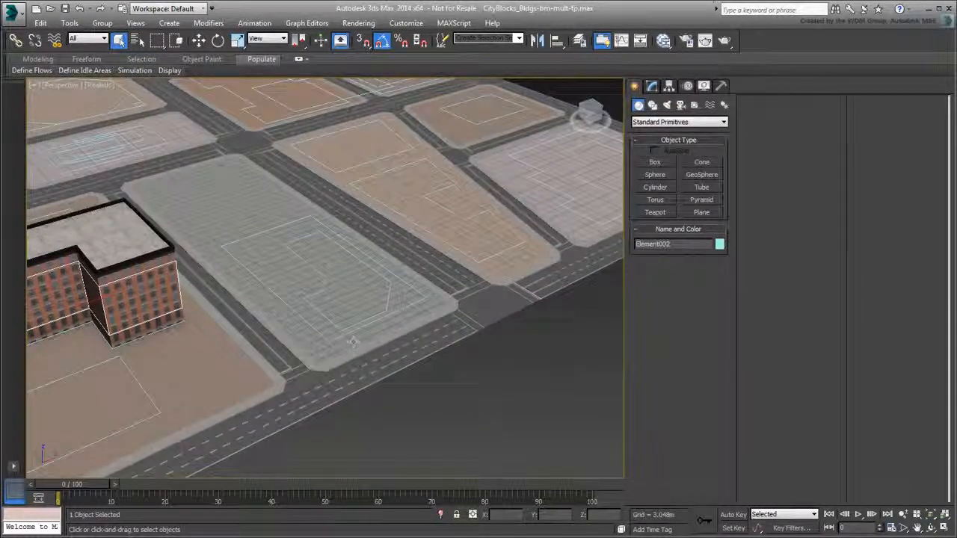
pyautogui.scroll(4, 354, 342)
pyautogui.keyDown('alt'); pyautogui.moveTo(359, 254); pyautogui.dragTo(364, 250, button='middle'); pyautogui.keyUp('alt')
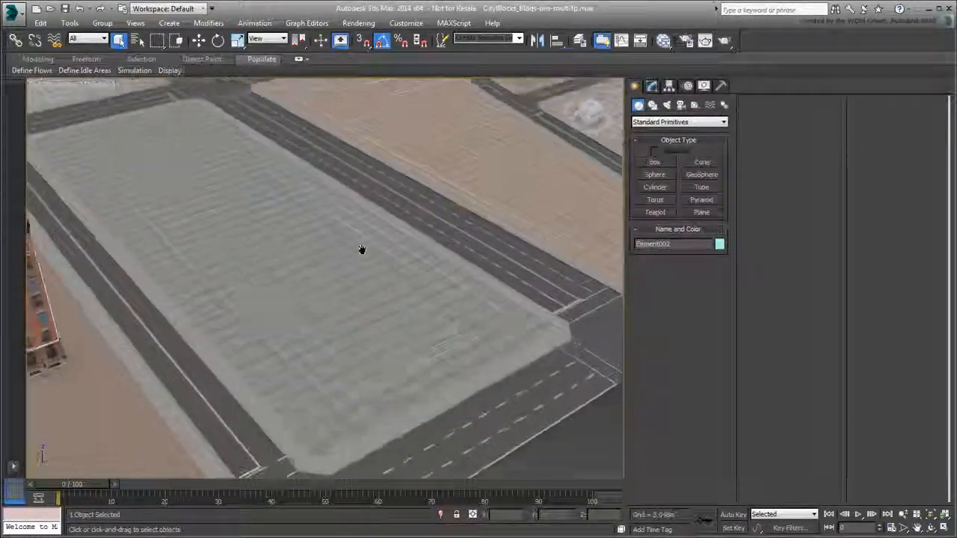
pyautogui.scroll(3, 363, 249)
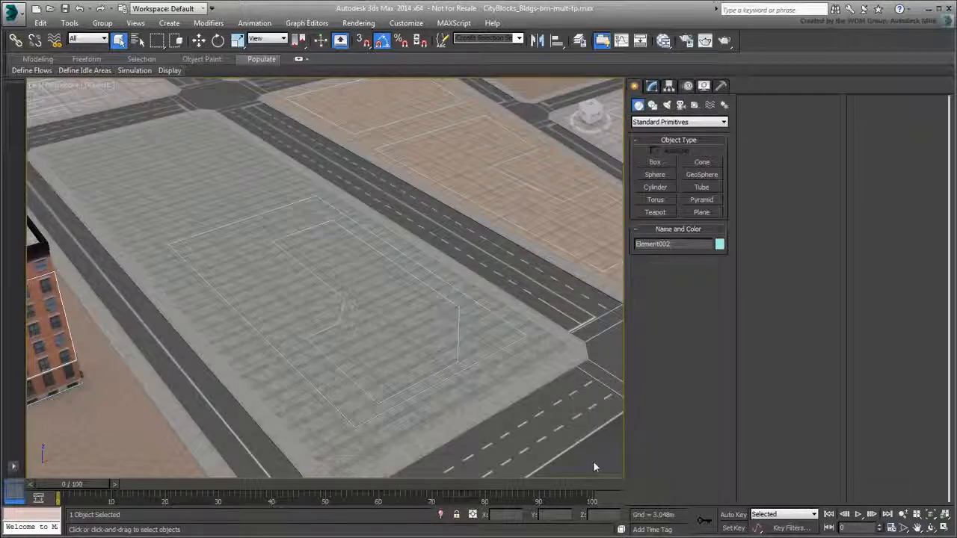
pyautogui.click(652, 104)
pyautogui.click(696, 173)
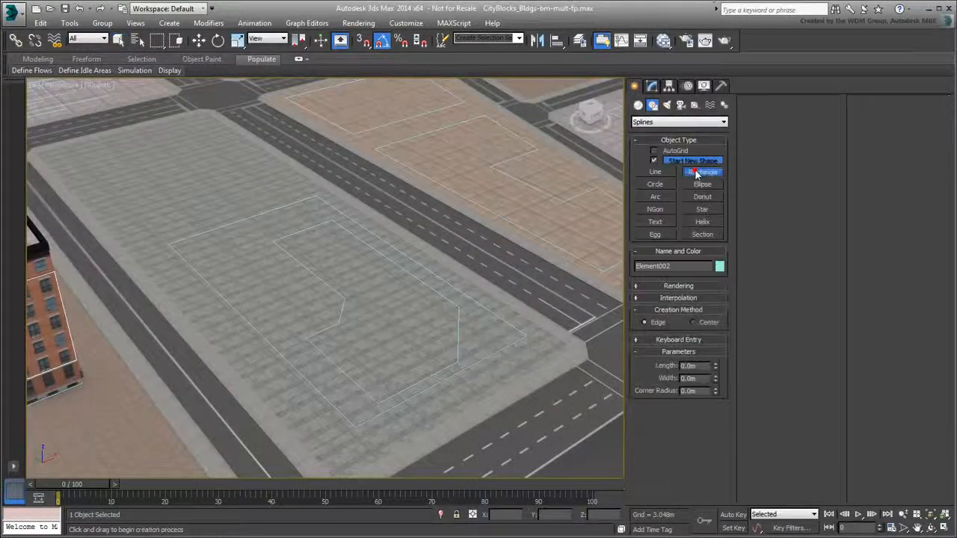
pyautogui.click(654, 151)
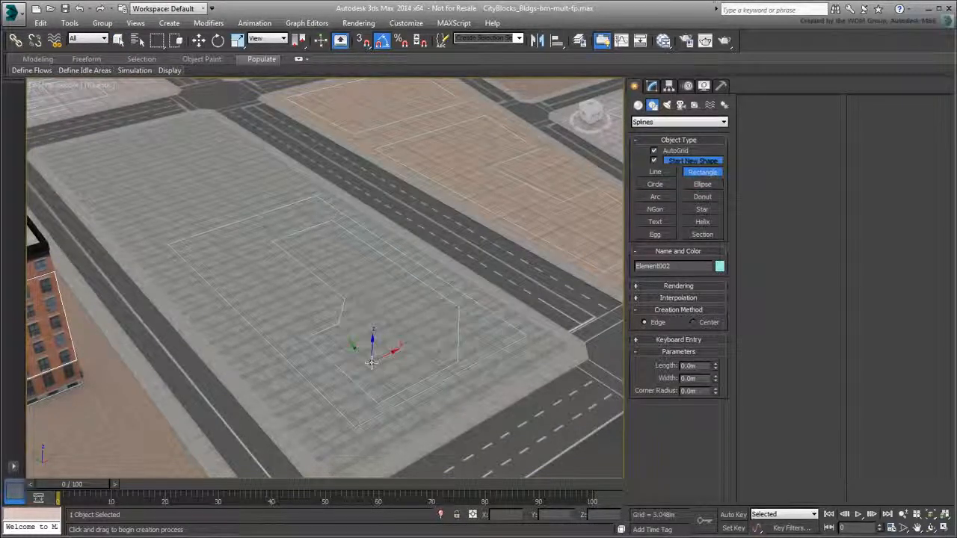
pyautogui.moveTo(372, 332); pyautogui.dragTo(402, 321)
pyautogui.moveTo(339, 241); pyautogui.dragTo(360, 277)
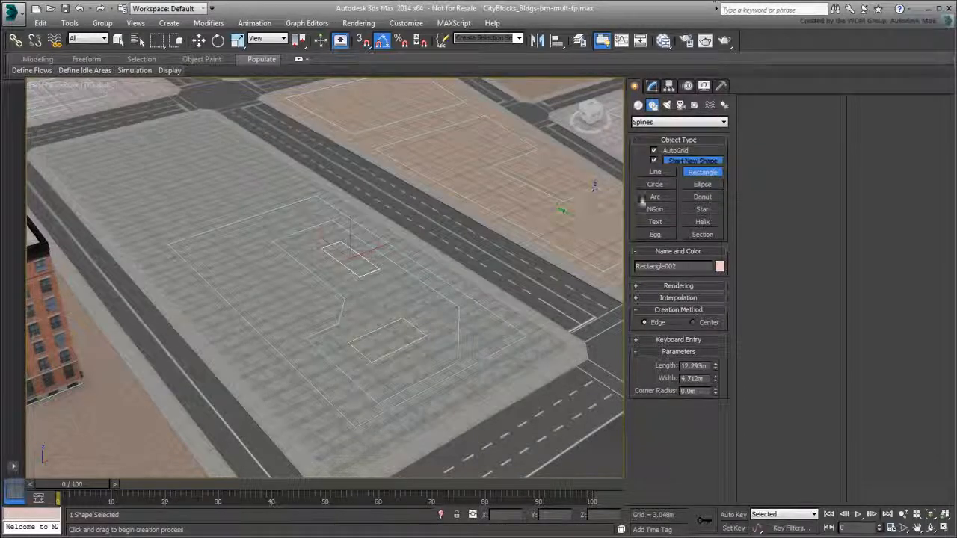
# Draw a circle with a radius of about 5.27 m overlapping the first small rectangle, then turn AutoGrid off.
pyautogui.click(660, 184)
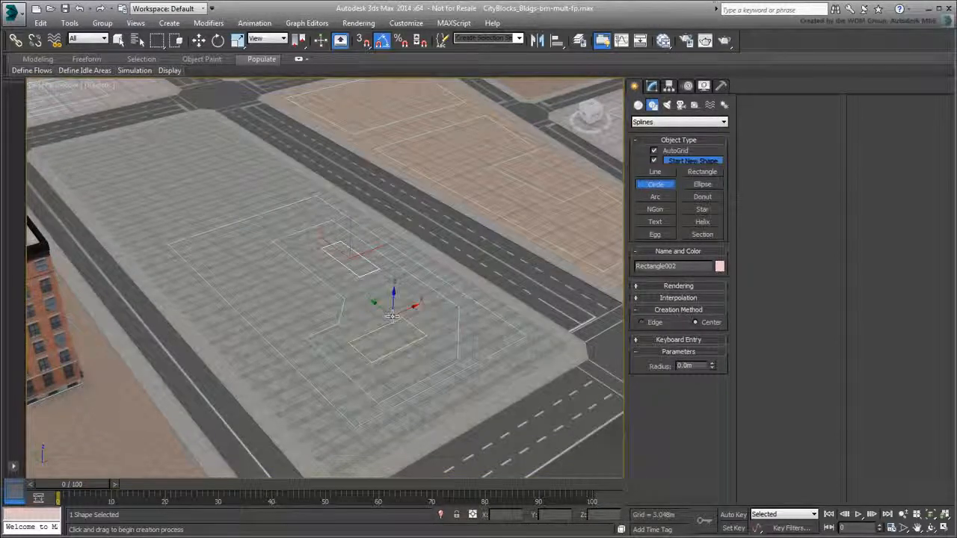
pyautogui.moveTo(392, 317); pyautogui.dragTo(424, 323)
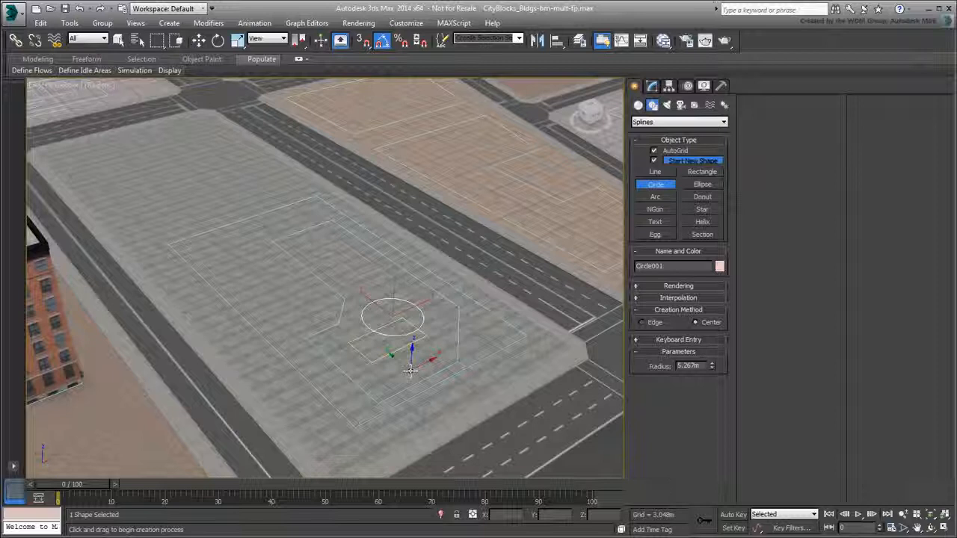
pyautogui.click(654, 152)
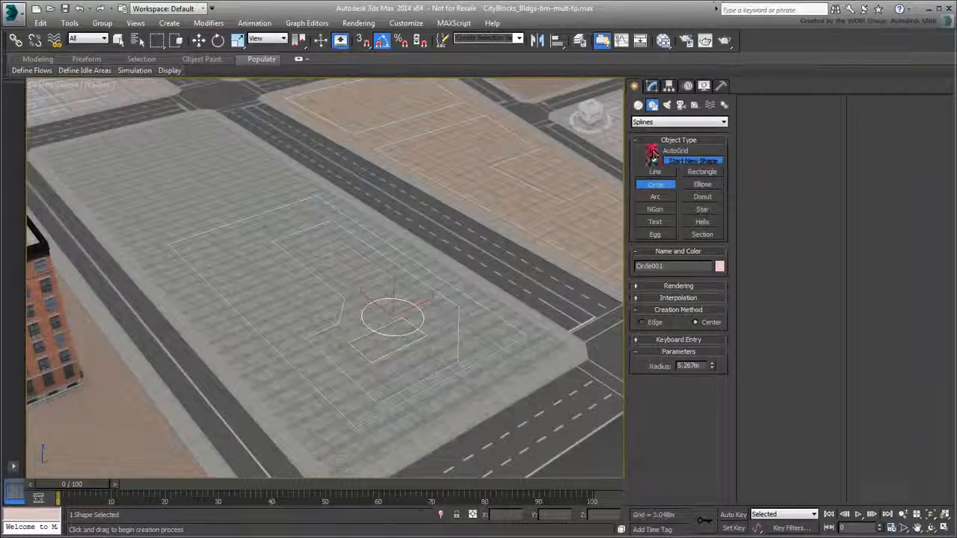
pyautogui.rightClick(590, 459)
# Run the Building Maker script and create a new building from the large rectangular footprint 2D-FP_021 on the grey block.
pyautogui.click(454, 22)
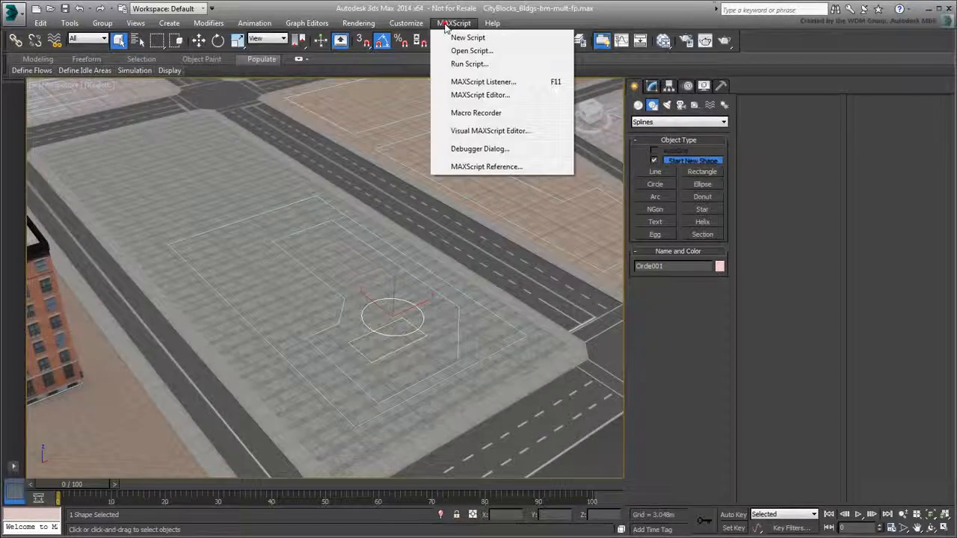
pyautogui.click(460, 53)
pyautogui.doubleClick(225, 79)
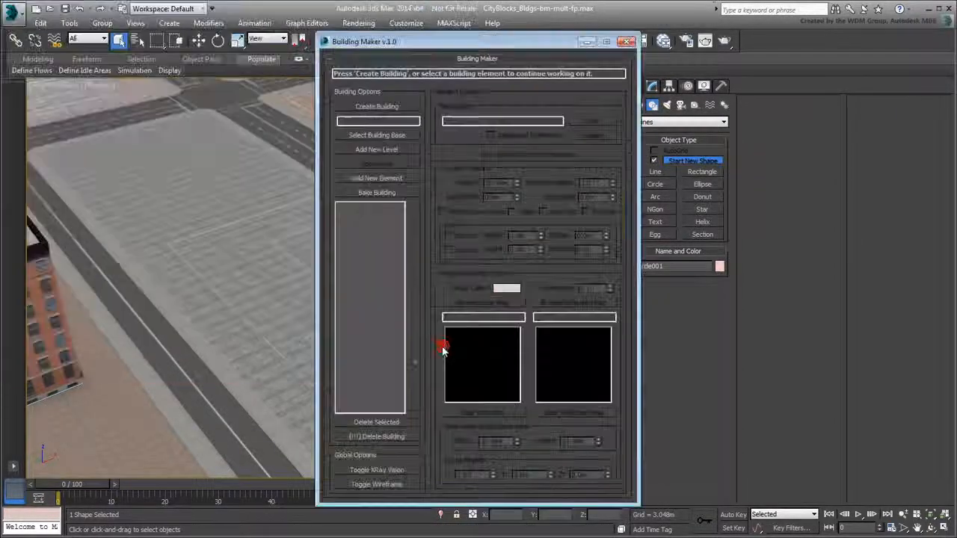
pyautogui.moveTo(490, 39); pyautogui.dragTo(798, 48)
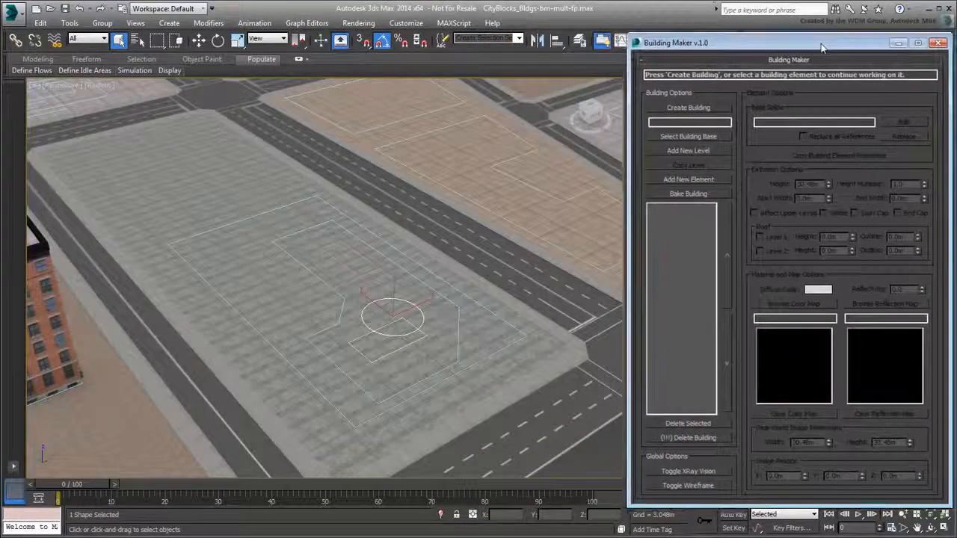
pyautogui.click(689, 108)
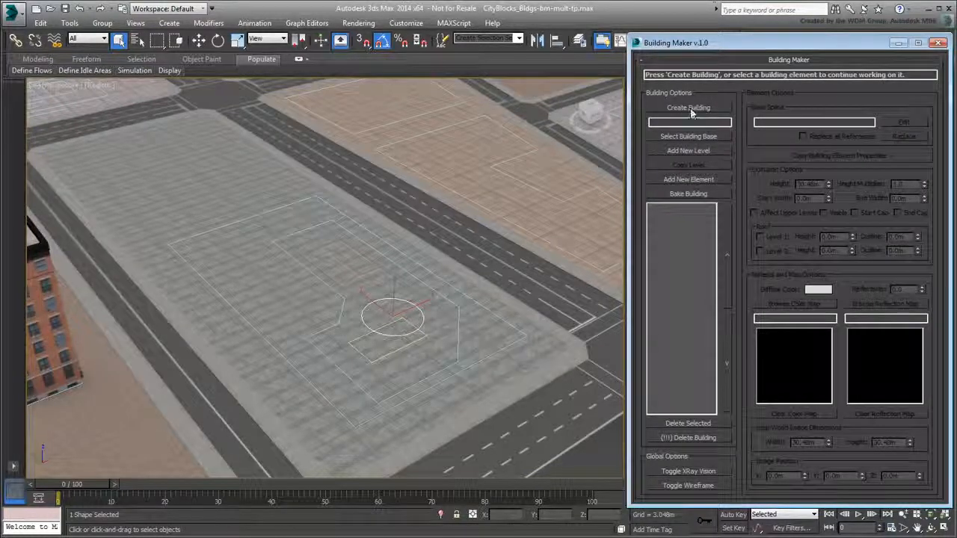
pyautogui.click(490, 372)
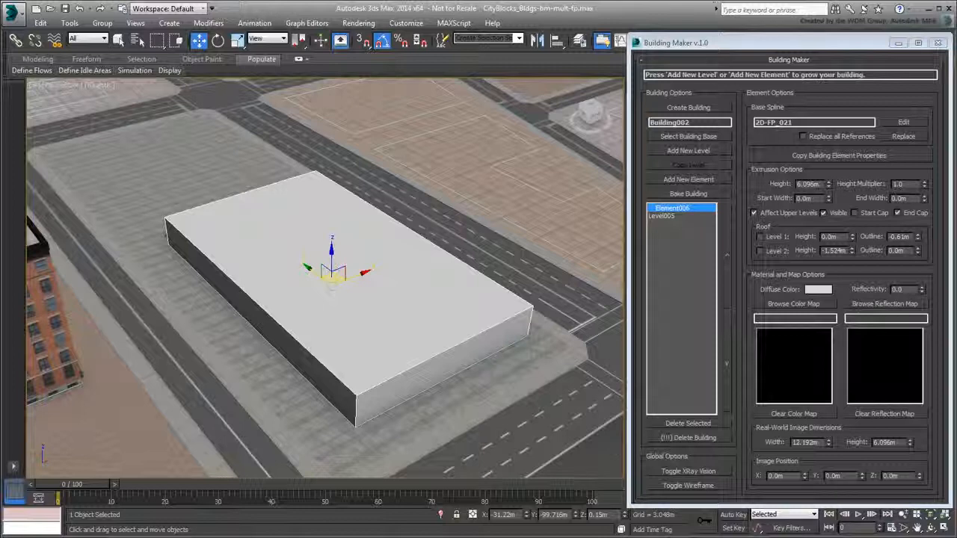
# Assign SLV_COM003_W40xH6_DIF.jpg as the ground-level element's color map.
pyautogui.click(794, 303)
pyautogui.scroll(-5, 590, 198)
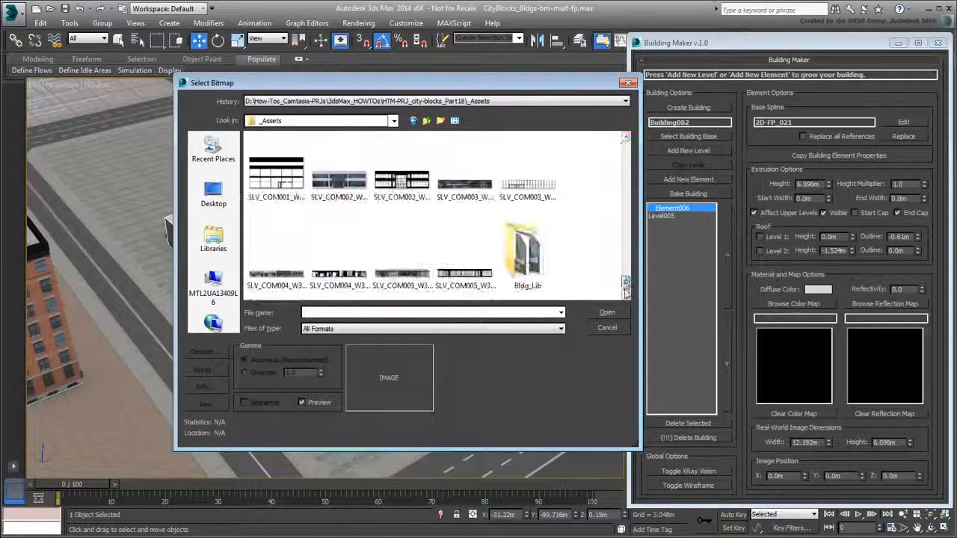
pyautogui.click(464, 176)
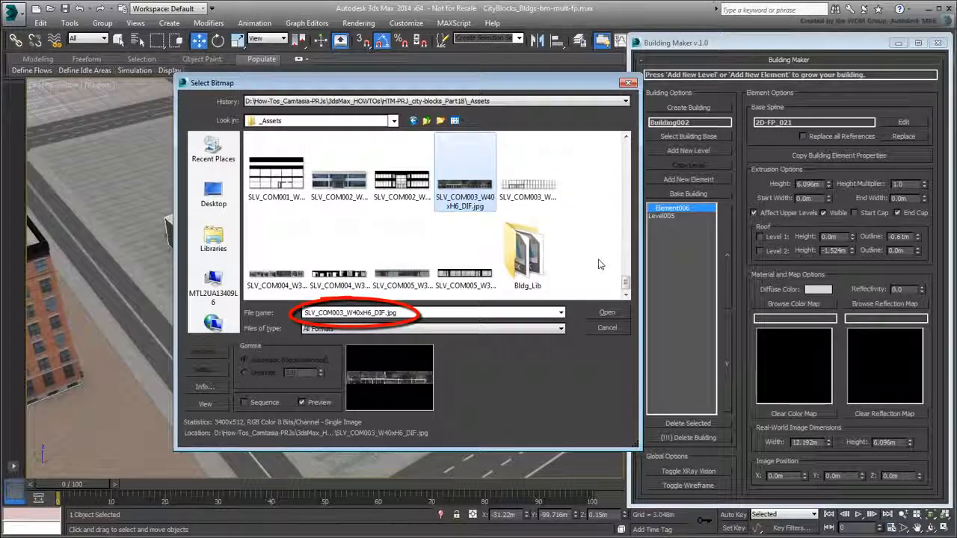
pyautogui.click(607, 312)
# Assign SLV_COM003_W40xH6_REF.jpg as the ground-level element's reflection map.
pyautogui.click(868, 304)
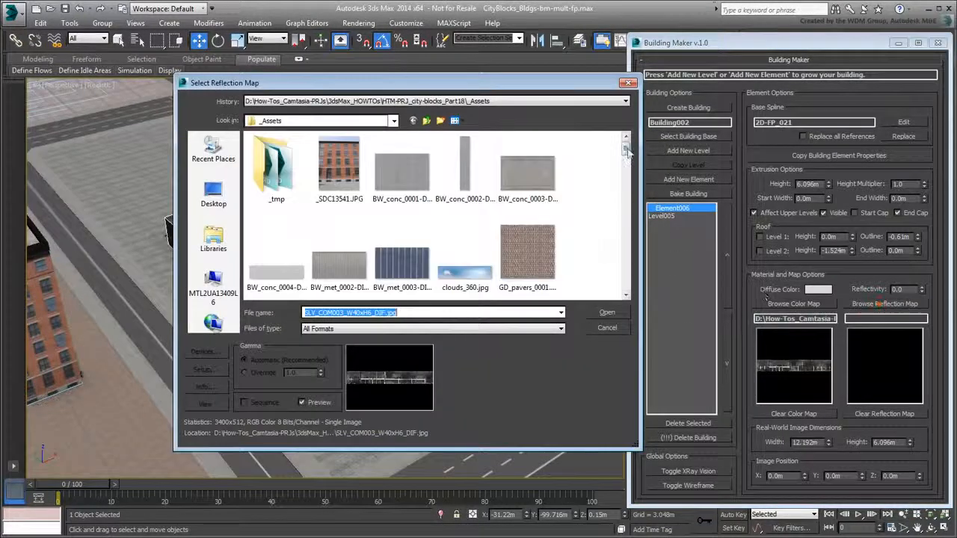
pyautogui.moveTo(627, 149); pyautogui.dragTo(626, 283)
pyautogui.click(527, 178)
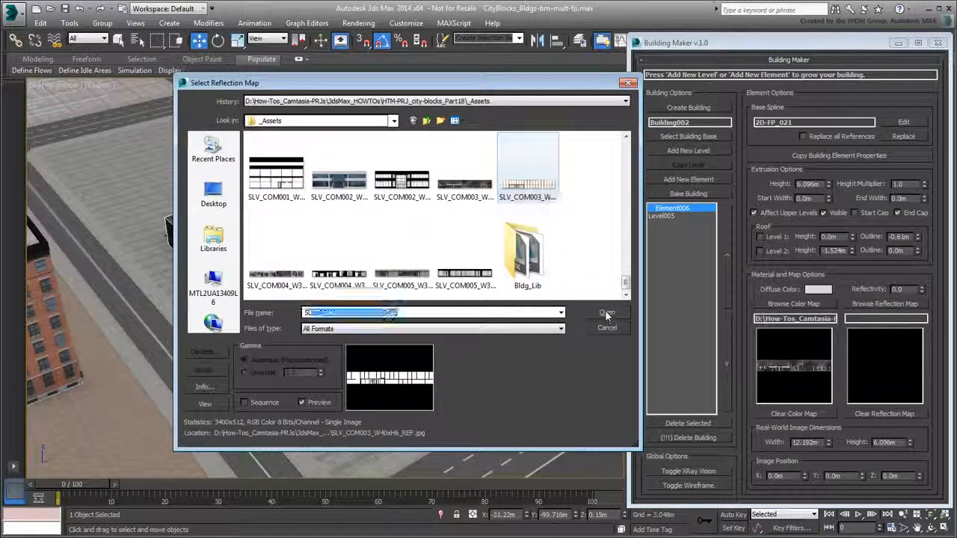
pyautogui.click(607, 314)
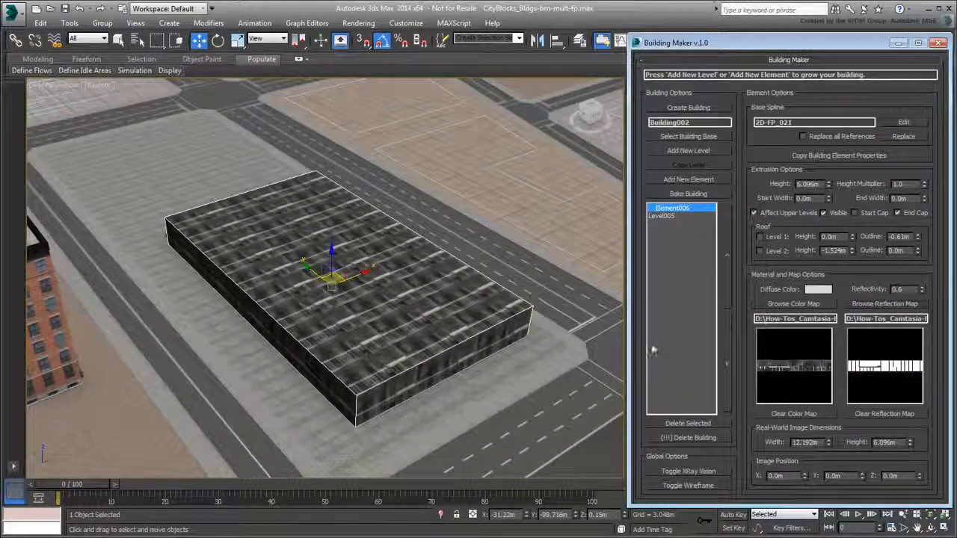
# Set the ground-level facade's real-world image dimensions to 40 m wide and 6 m high, as given in the color map's file name.
pyautogui.keyDown('alt'); pyautogui.moveTo(408, 415); pyautogui.dragTo(425, 385, button='middle'); pyautogui.keyUp('alt')
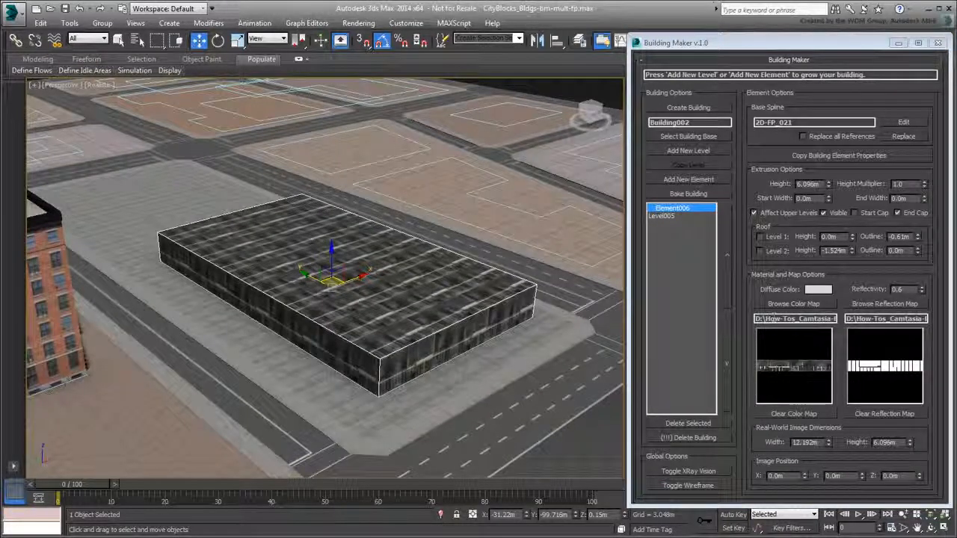
pyautogui.click(795, 318)
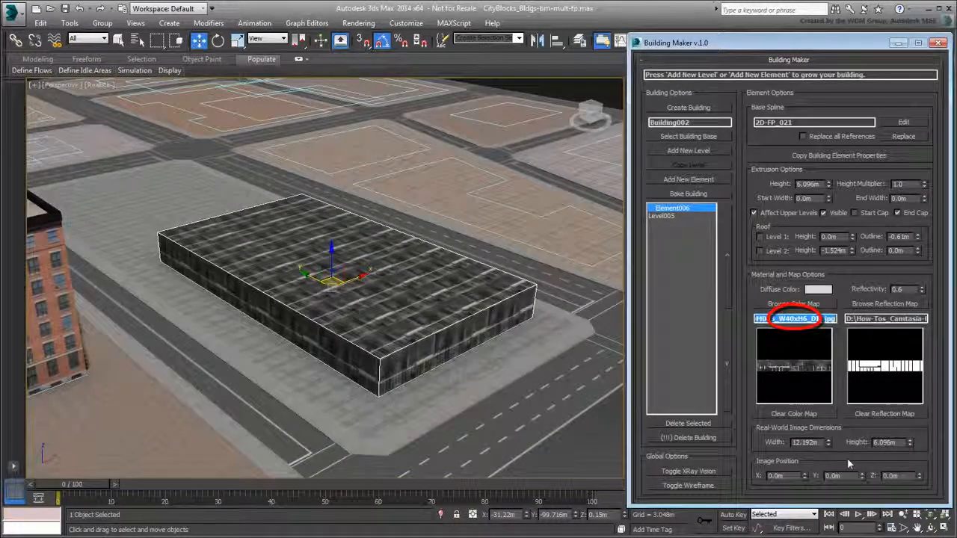
pyautogui.doubleClick(806, 442)
pyautogui.write('40')
pyautogui.press('Tab')
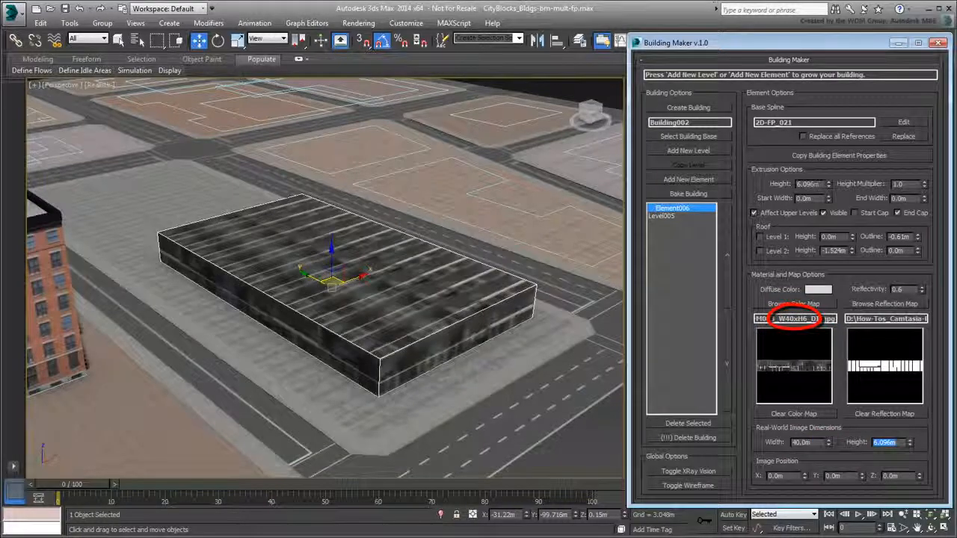
pyautogui.write('6')
pyautogui.press('Return')
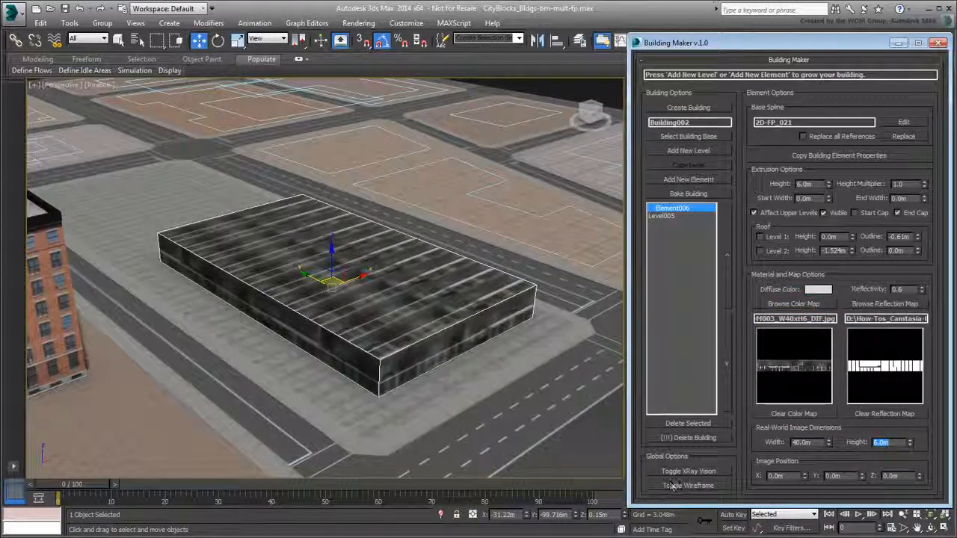
# Offset the ground-level facade image to a Z position of 0.152 m and turn off the element's end cap.
pyautogui.scroll(6, 355, 382)
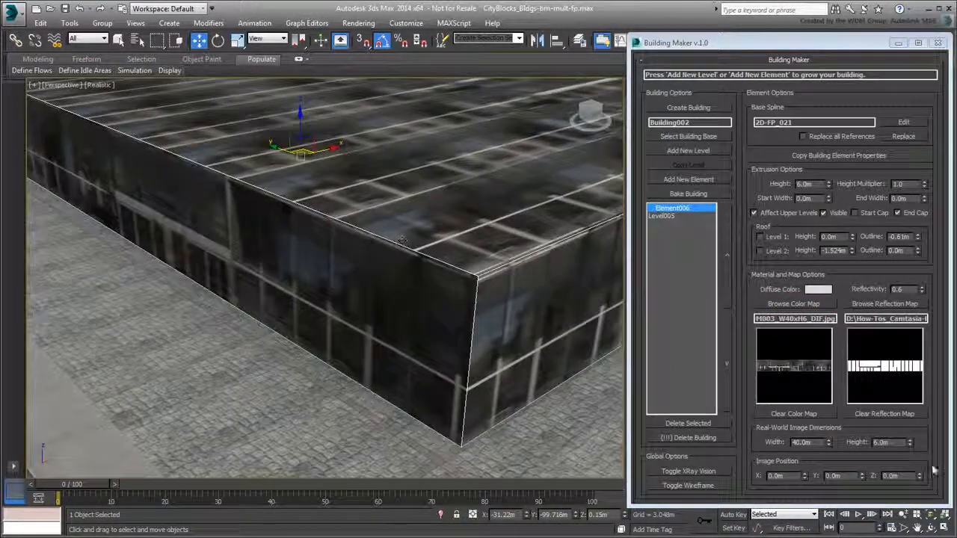
pyautogui.moveTo(920, 477); pyautogui.dragTo(921, 474)
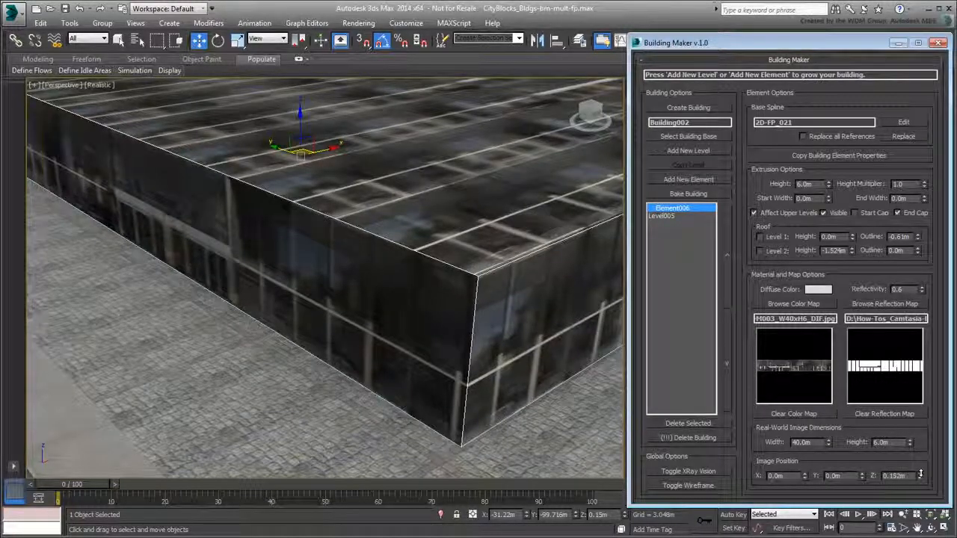
pyautogui.scroll(-5, 457, 321)
pyautogui.keyDown('alt'); pyautogui.moveTo(456, 299); pyautogui.dragTo(474, 334, button='middle'); pyautogui.keyUp('alt')
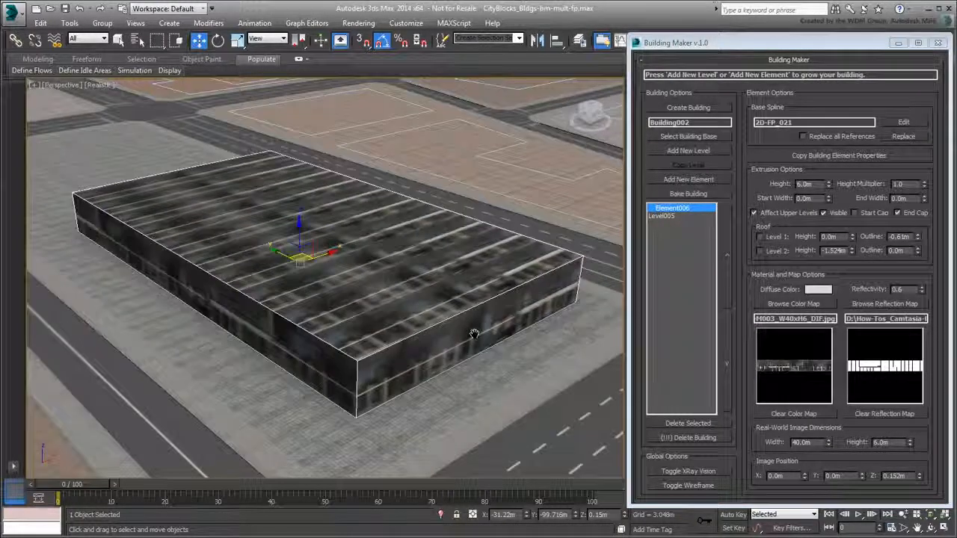
pyautogui.click(899, 214)
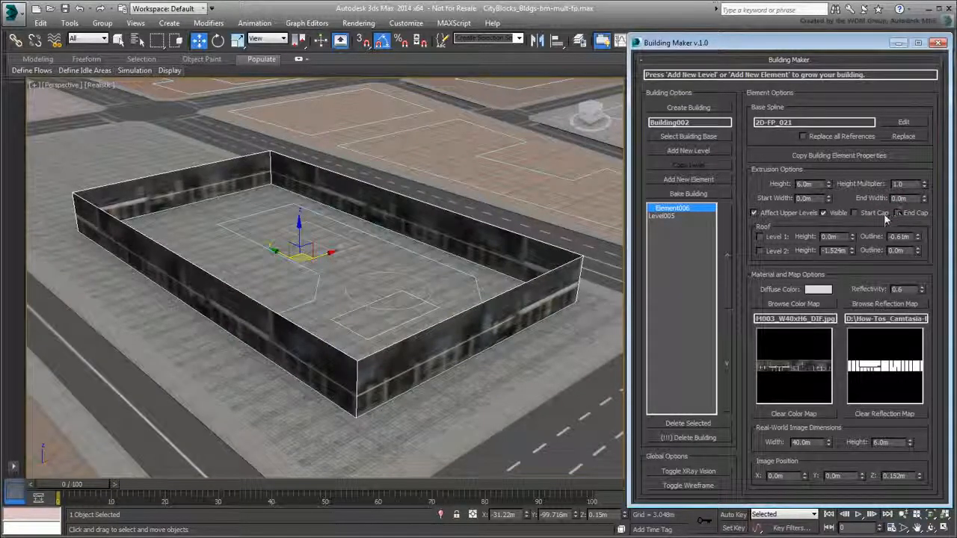
pyautogui.click(858, 214)
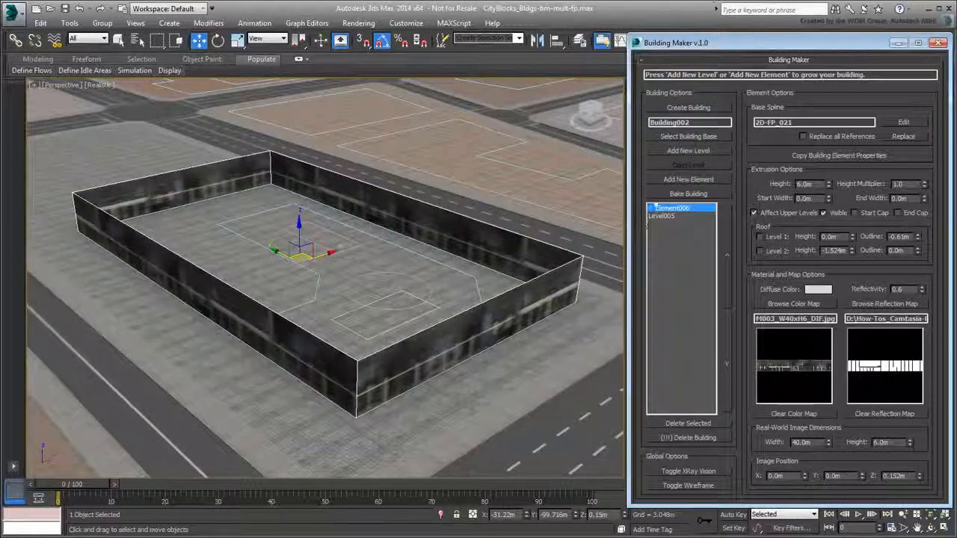
# Add a new level from the same footprint 2D-FP_021 and assign BW_conc_0003-DIF.jpg as its color map.
pyautogui.click(689, 153)
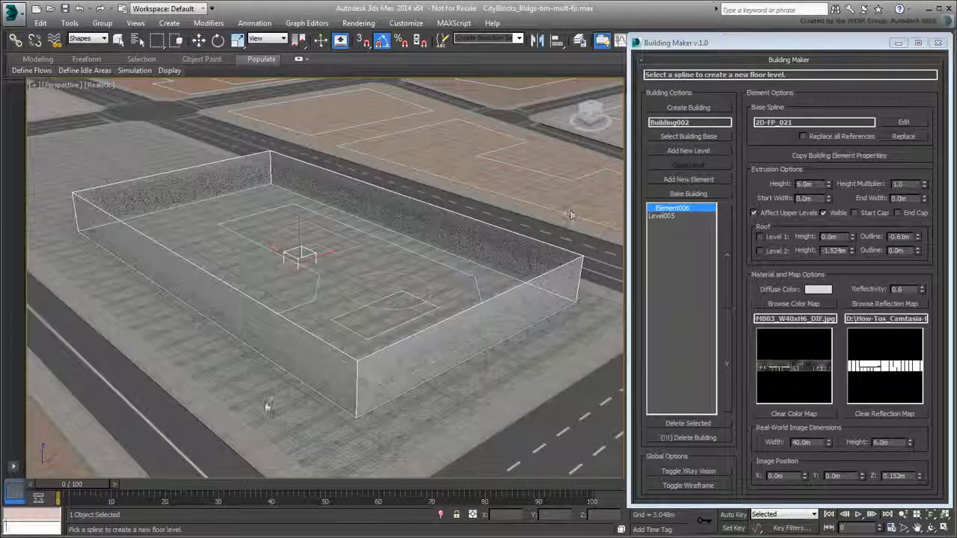
pyautogui.click(302, 379)
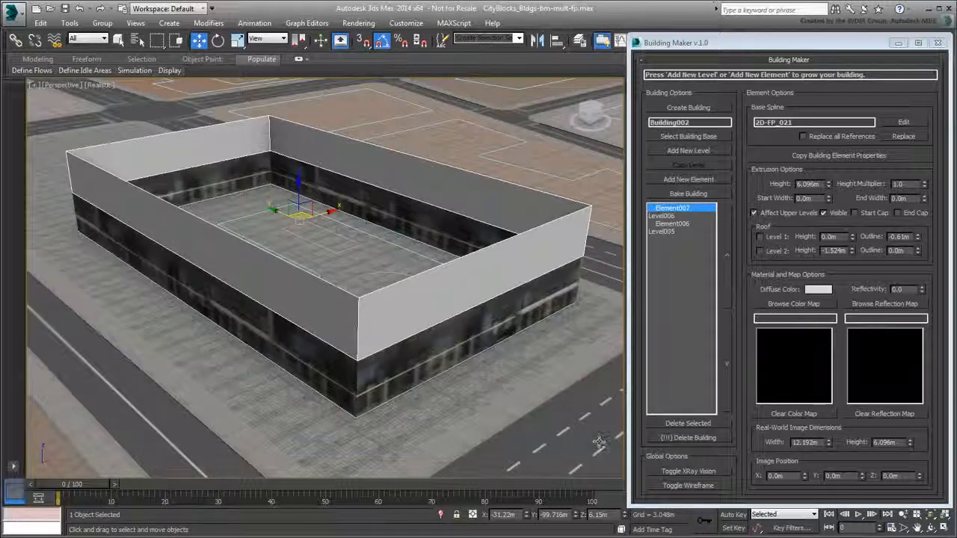
pyautogui.click(791, 305)
pyautogui.click(527, 173)
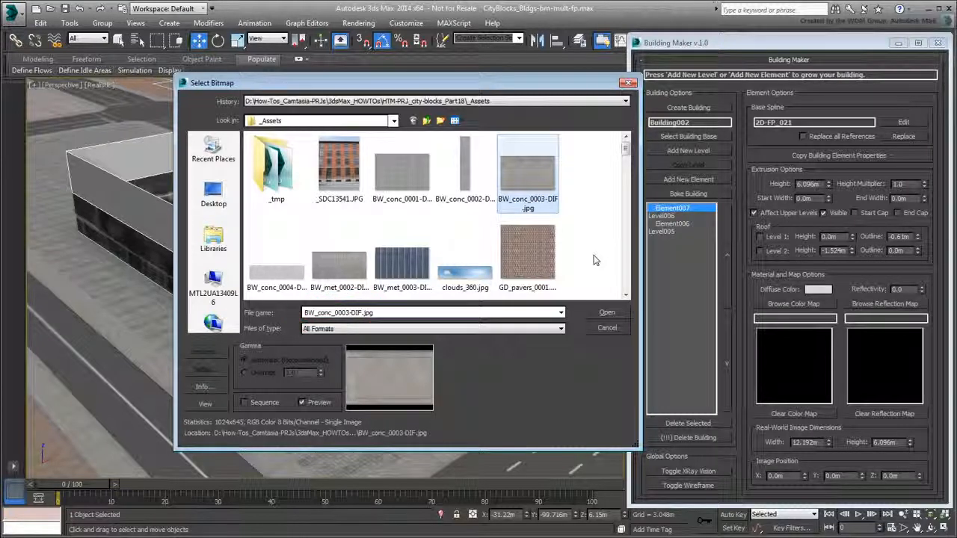
pyautogui.click(605, 315)
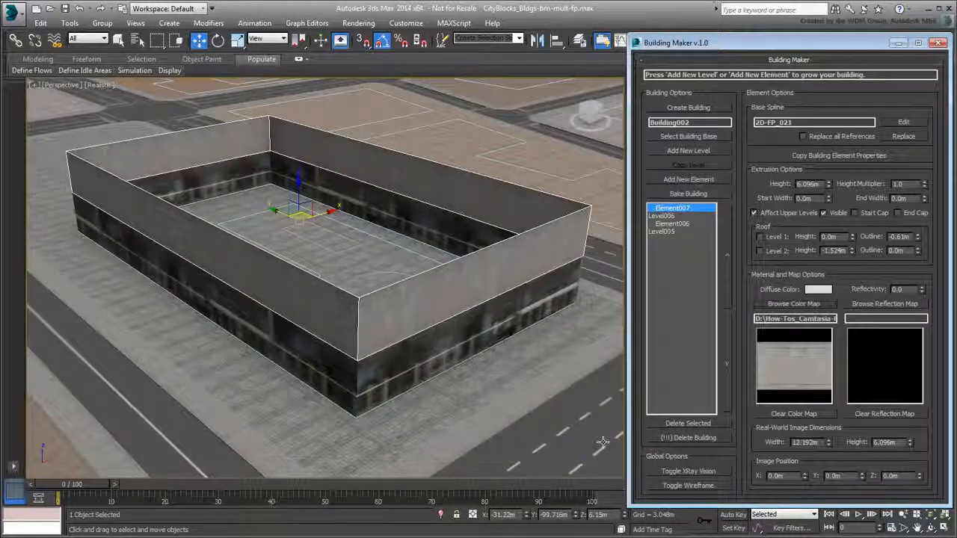
# Set the concrete level's real-world image dimensions to 9 m wide and 3 m high.
pyautogui.doubleClick(811, 443)
pyautogui.write('9')
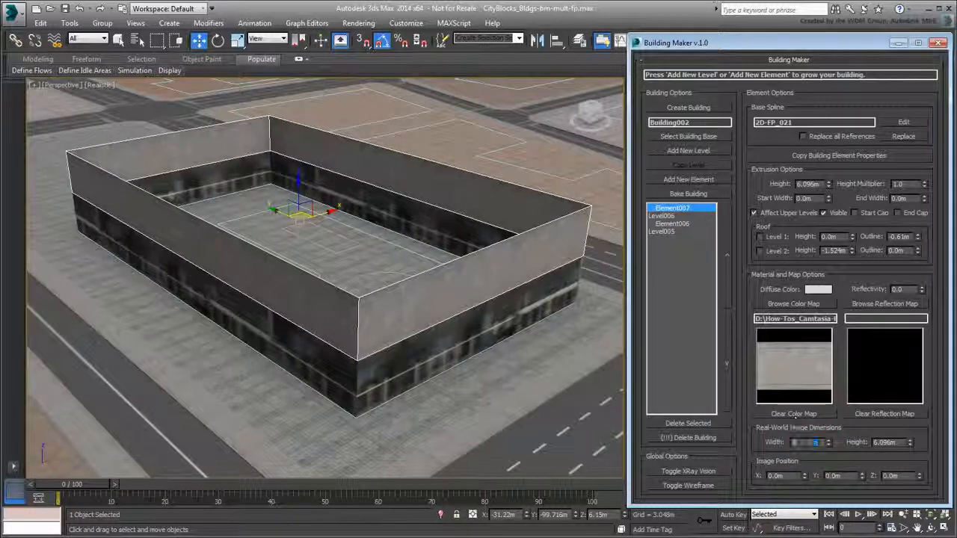
pyautogui.press('Tab')
pyautogui.write('3')
pyautogui.press('Return')
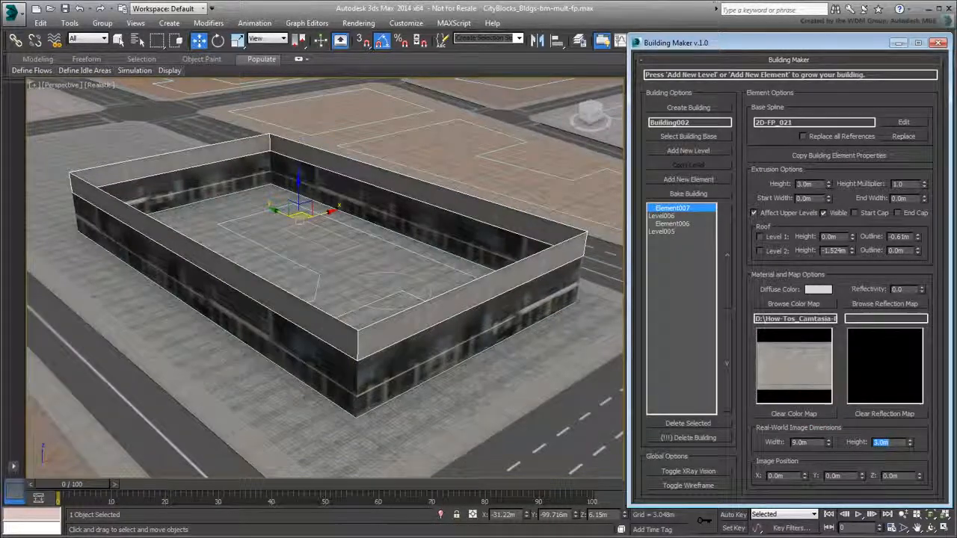
pyautogui.middleClick(566, 412)
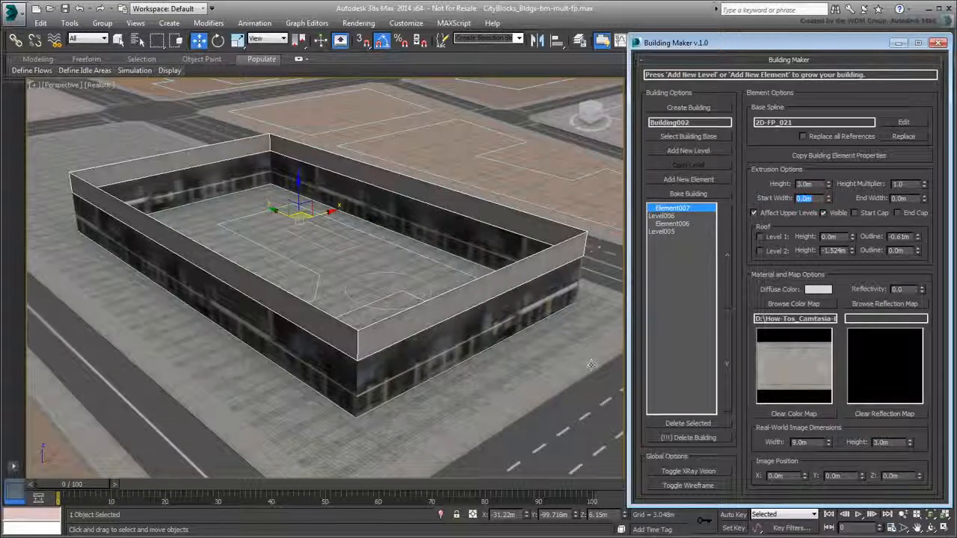
# Set the concrete level's start width to 1 m and turn on its start cap.
pyautogui.write('1')
pyautogui.press('Return')
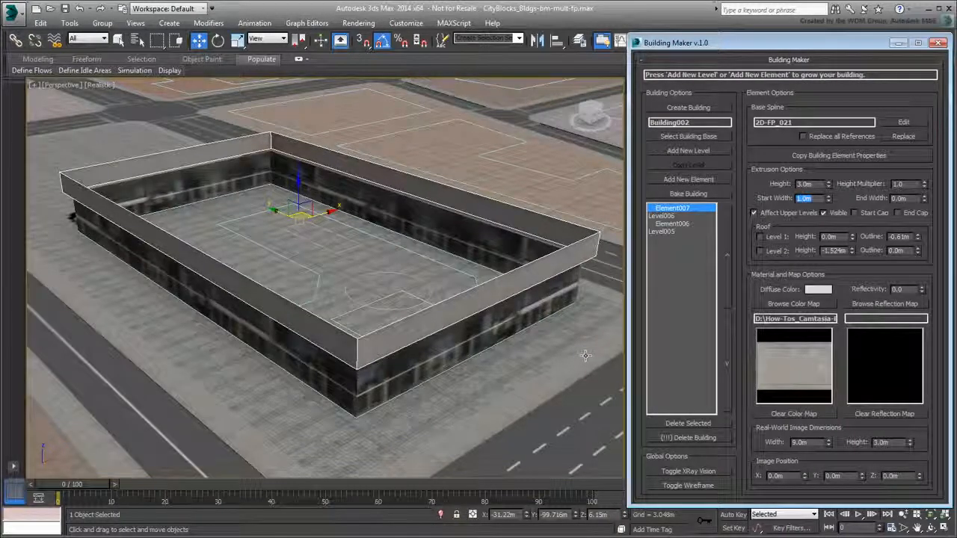
pyautogui.keyDown('alt'); pyautogui.moveTo(586, 366); pyautogui.dragTo(589, 426, button='middle'); pyautogui.keyUp('alt')
pyautogui.keyDown('alt'); pyautogui.moveTo(516, 348); pyautogui.dragTo(524, 286, button='middle'); pyautogui.keyUp('alt')
pyautogui.scroll(5, 580, 240)
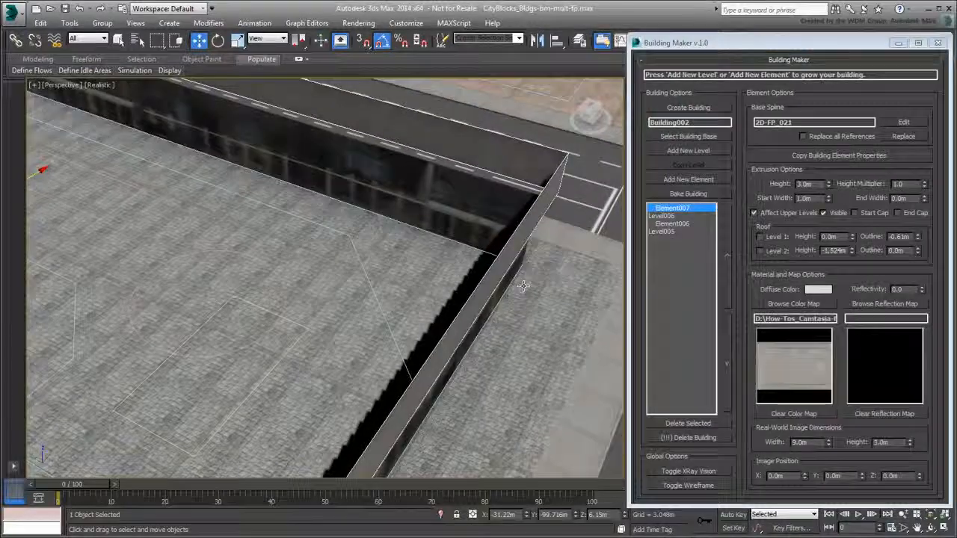
pyautogui.click(855, 213)
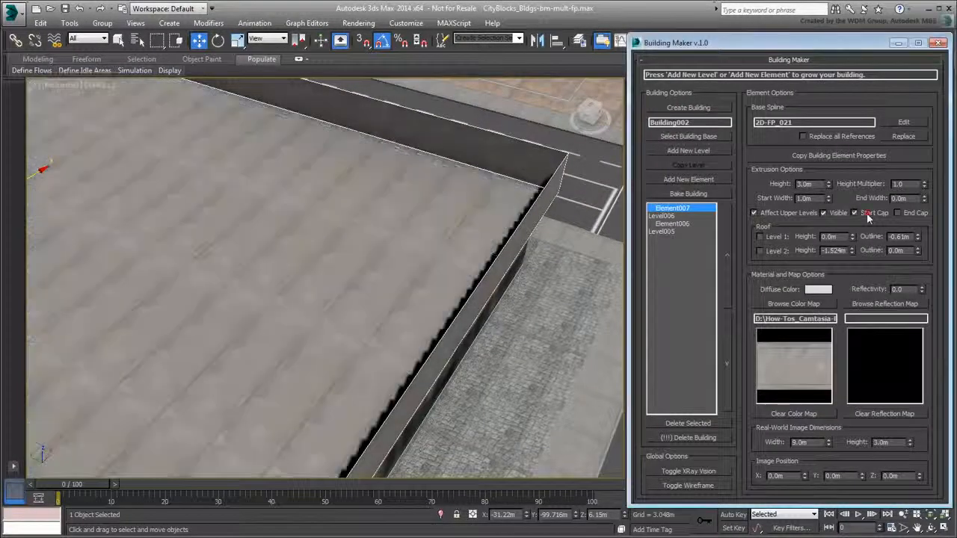
# Examine the concrete level's overhang from above and from street level to check its capped underside.
pyautogui.scroll(-5, 316, 303)
pyautogui.scroll(5, 578, 378)
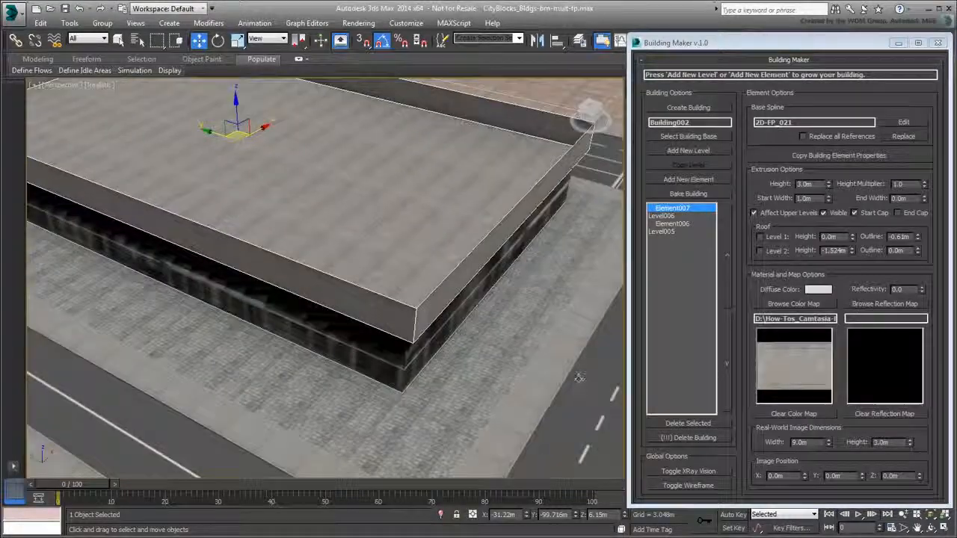
pyautogui.keyDown('alt'); pyautogui.moveTo(579, 377); pyautogui.dragTo(572, 359, button='middle'); pyautogui.keyUp('alt')
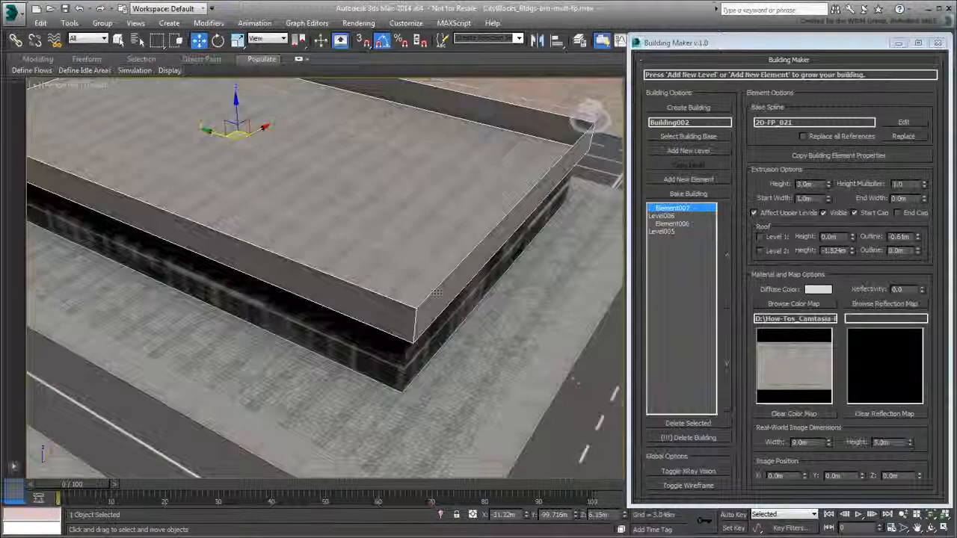
pyautogui.moveTo(449, 333); pyautogui.dragTo(442, 228, button='middle')
pyautogui.scroll(4, 410, 373)
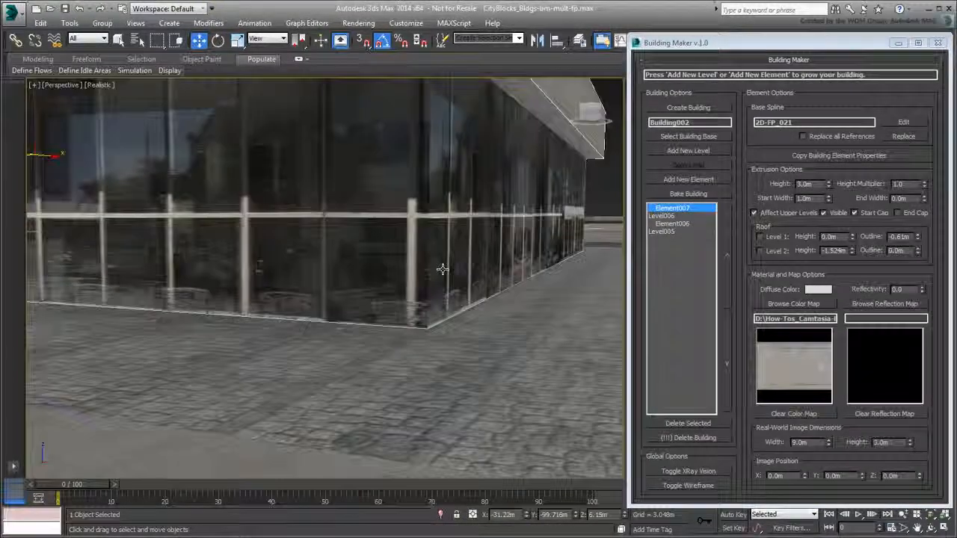
pyautogui.keyDown('alt'); pyautogui.moveTo(442, 270); pyautogui.dragTo(470, 250, button='middle'); pyautogui.keyUp('alt')
pyautogui.moveTo(486, 217); pyautogui.dragTo(466, 253, button='middle')
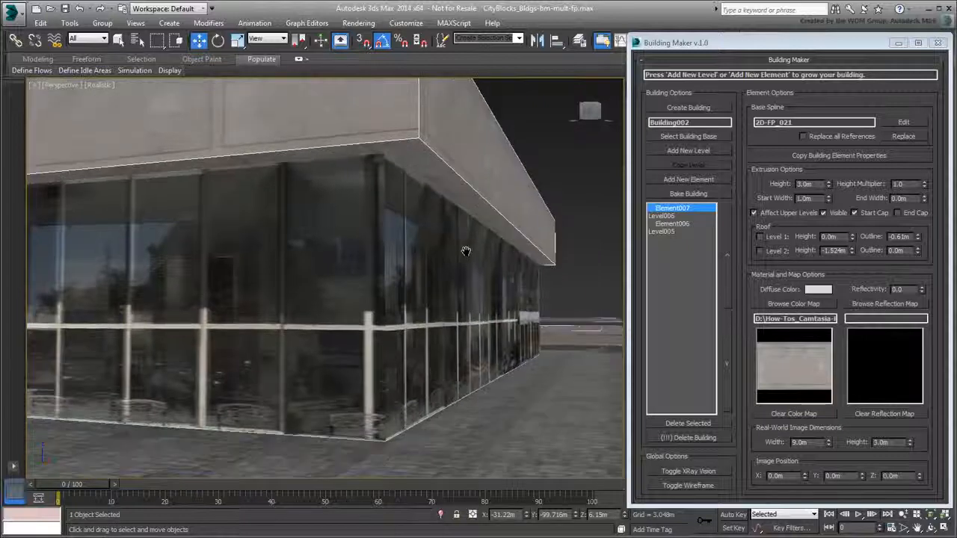
pyautogui.click(859, 213)
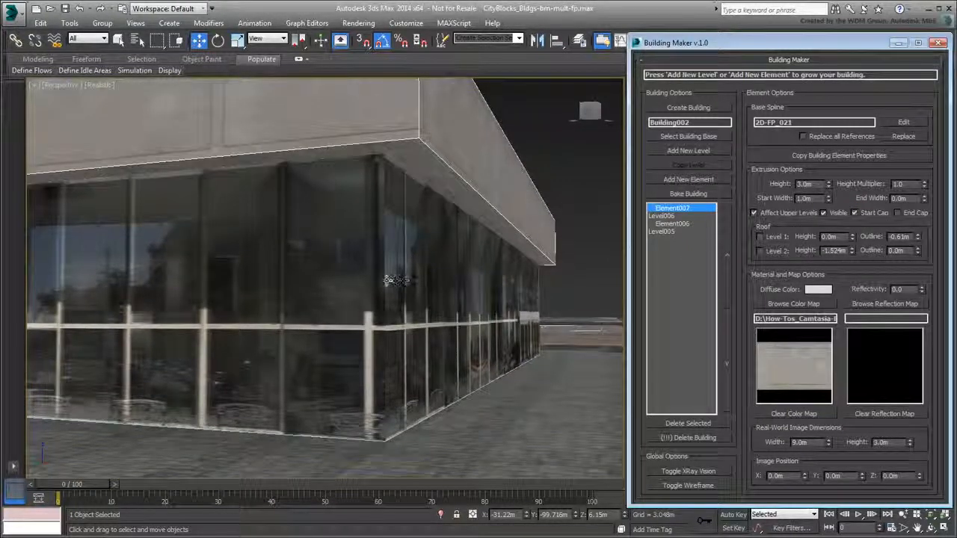
pyautogui.scroll(-3, 381, 241)
pyautogui.keyDown('alt'); pyautogui.moveTo(472, 197); pyautogui.dragTo(433, 361, button='middle'); pyautogui.keyUp('alt')
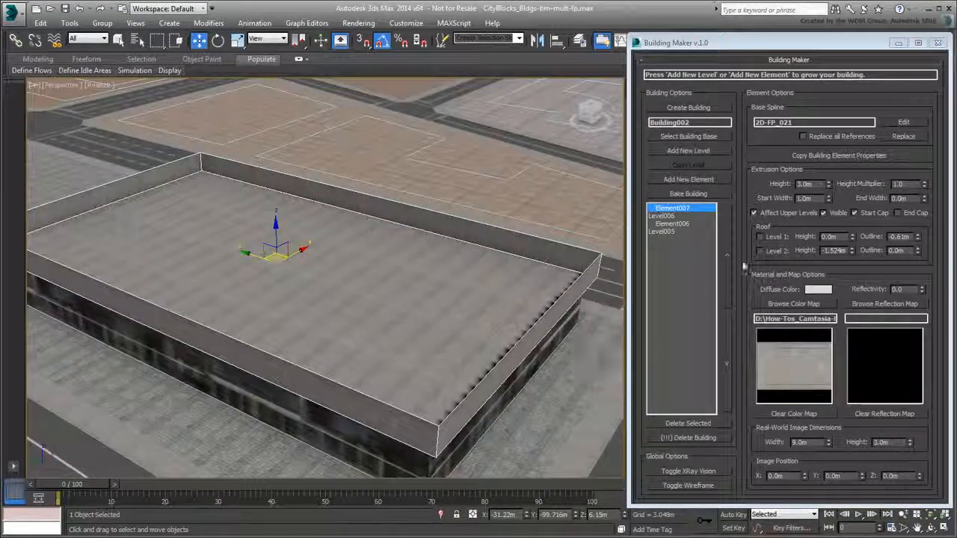
# Turn on roof Level 1 and Level 2 for the concrete element and try out their outline and height settings.
pyautogui.click(760, 237)
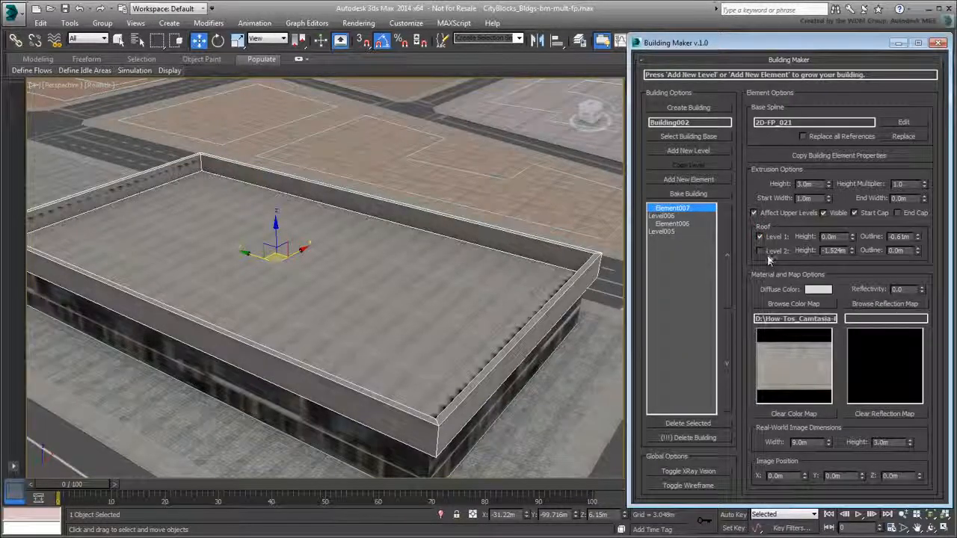
pyautogui.click(760, 251)
pyautogui.scroll(3, 571, 412)
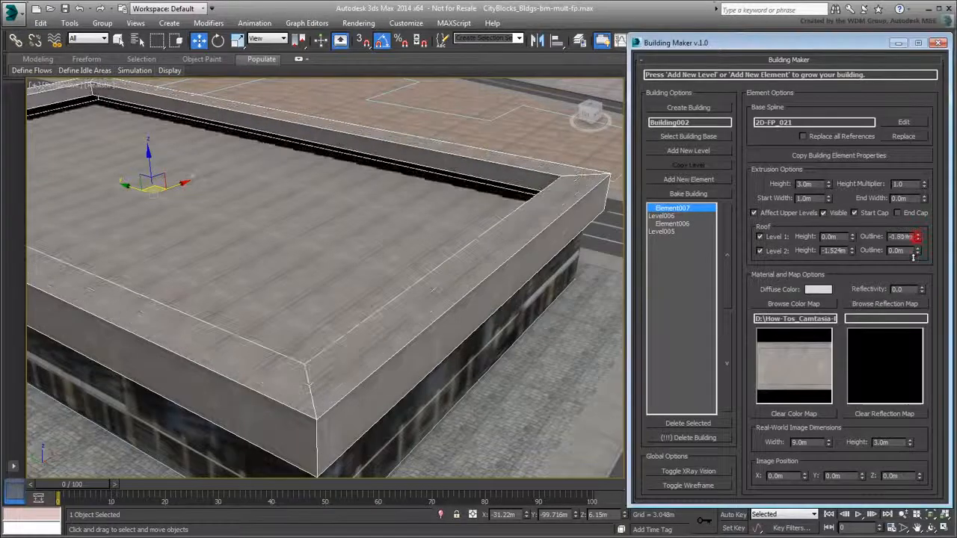
pyautogui.moveTo(851, 253); pyautogui.dragTo(851, 243)
pyautogui.rightClick(851, 243)
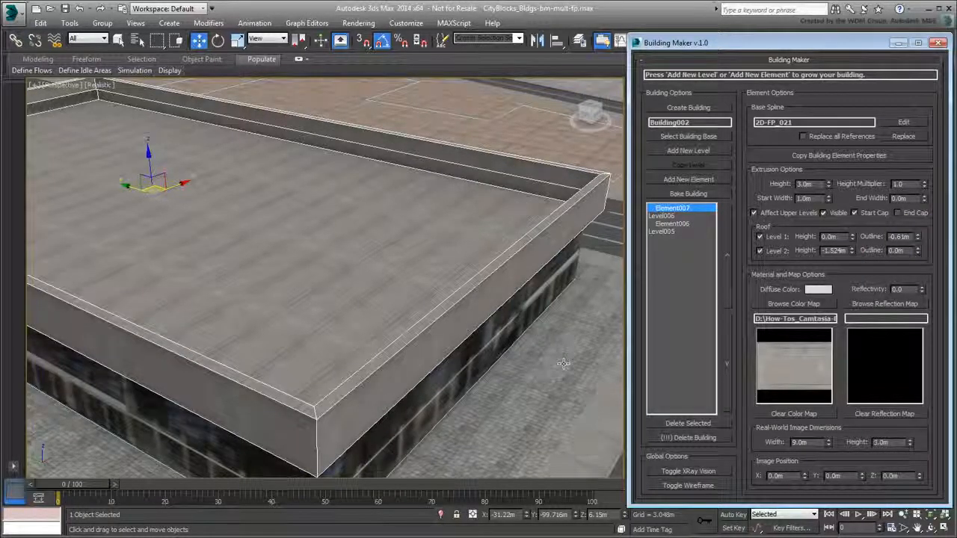
# Add a new element to the concrete level from footprint 2D-FP_021, with the start cap off and the end cap on.
pyautogui.click(694, 180)
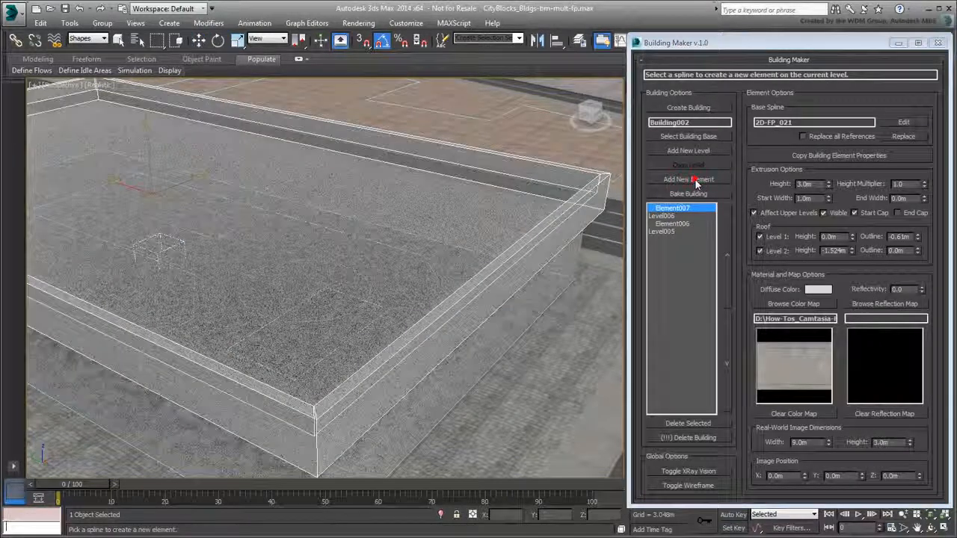
pyautogui.click(503, 352)
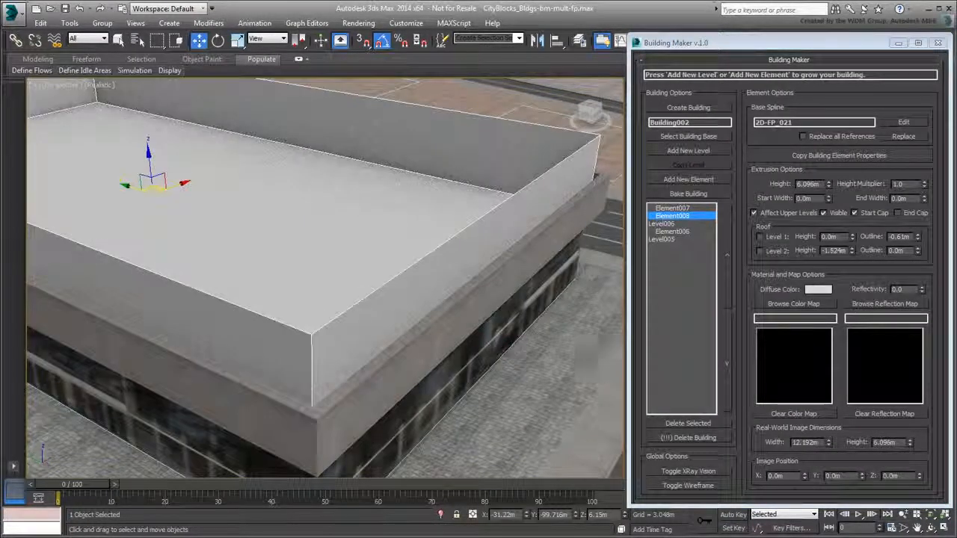
pyautogui.click(854, 214)
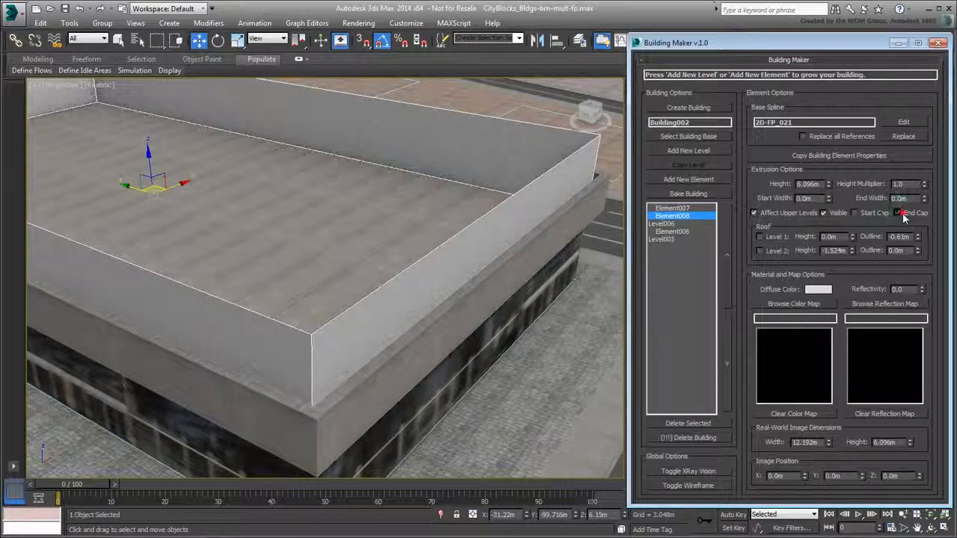
pyautogui.click(898, 214)
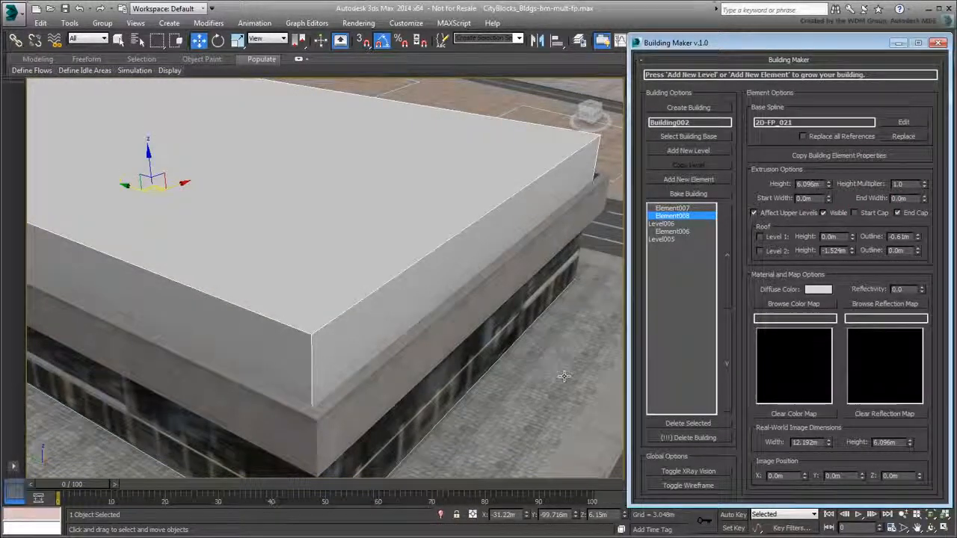
# Assign RF_tex_0002.jpg as the new roof element's color map.
pyautogui.click(798, 306)
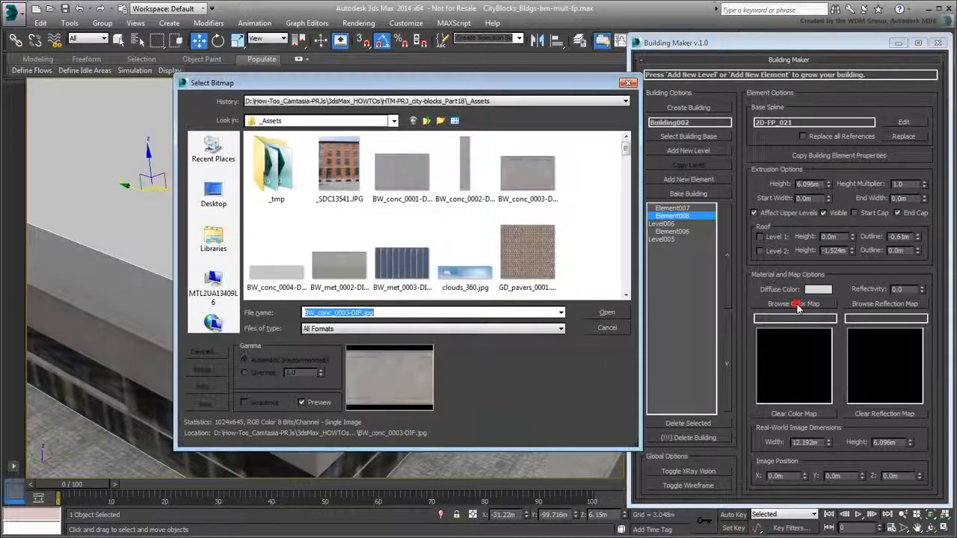
pyautogui.moveTo(627, 149); pyautogui.dragTo(621, 262)
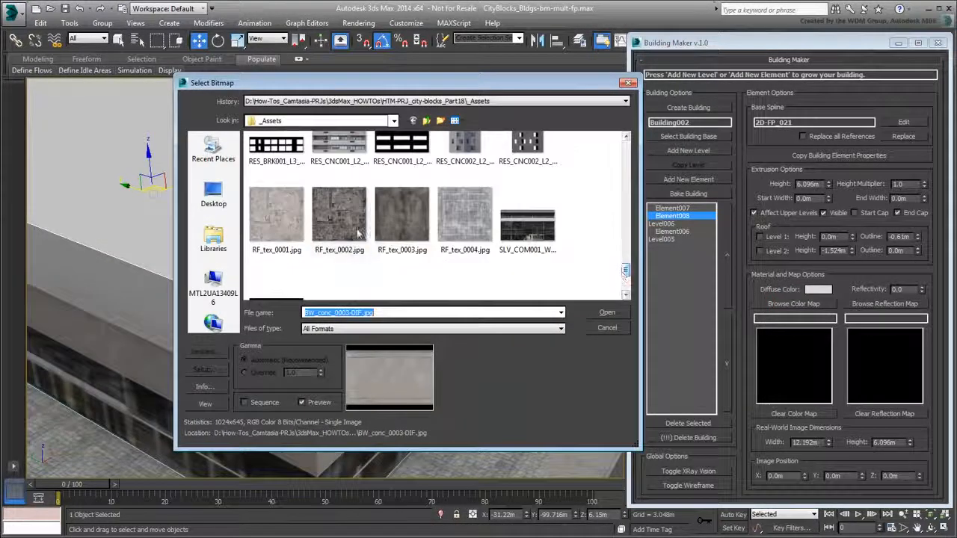
pyautogui.click(358, 233)
pyautogui.doubleClick(359, 233)
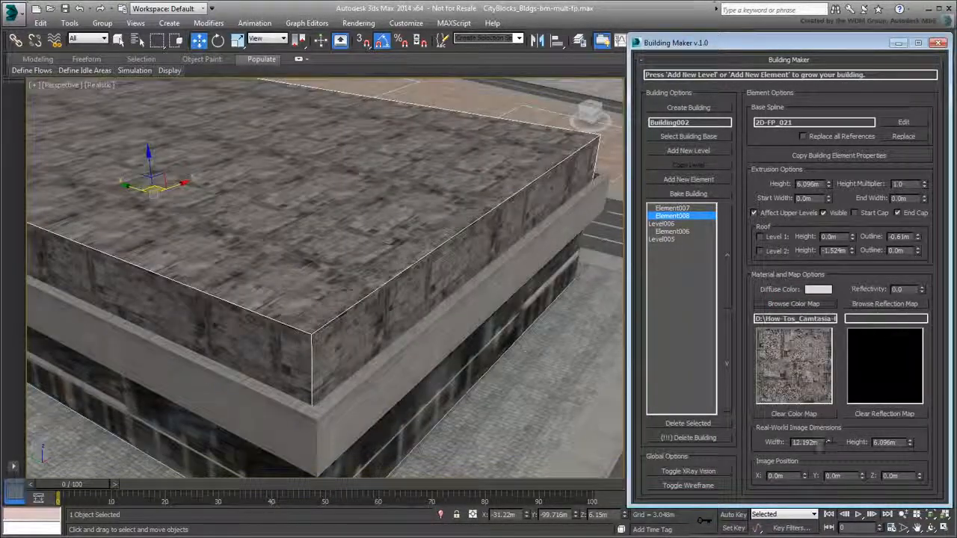
# Set the roof element's real-world image dimensions to 10 m wide and 10 m high.
pyautogui.moveTo(821, 444); pyautogui.dragTo(750, 426)
pyautogui.write('10')
pyautogui.press('Tab')
pyautogui.write('10')
pyautogui.press('Return')
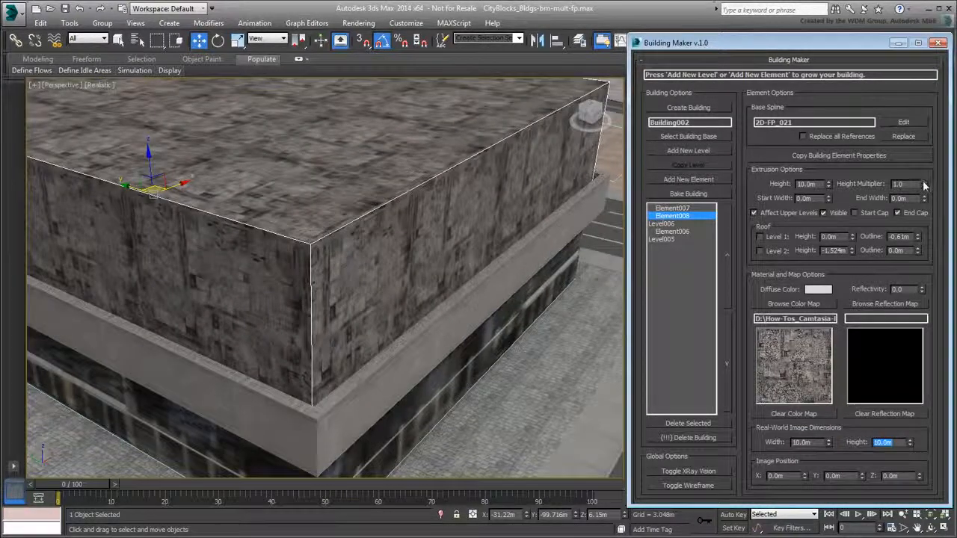
# Lower the roof element's height multiplier to 0.16 and widen its start width to 0.853 m.
pyautogui.moveTo(925, 184); pyautogui.dragTo(928, 236)
pyautogui.moveTo(930, 240); pyautogui.dragTo(931, 237)
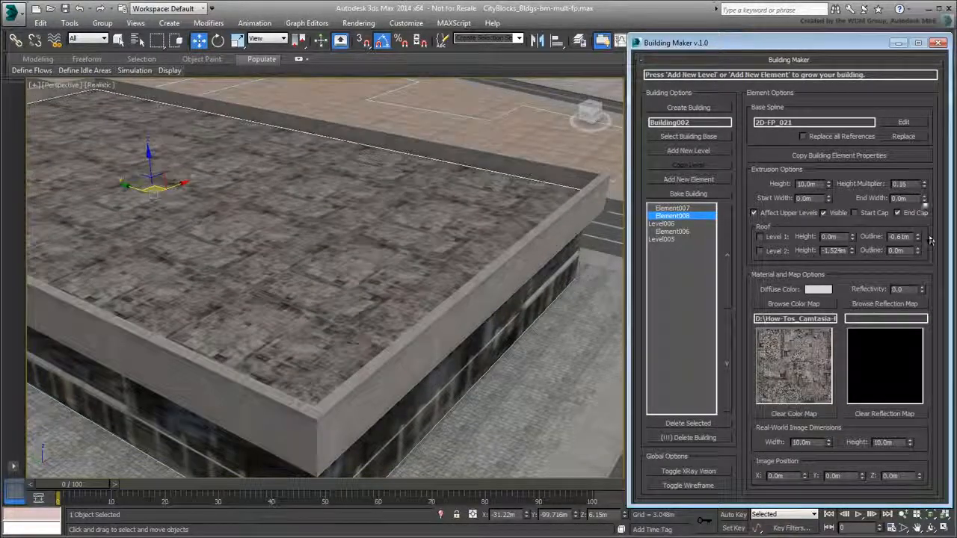
pyautogui.moveTo(925, 200); pyautogui.dragTo(925, 200)
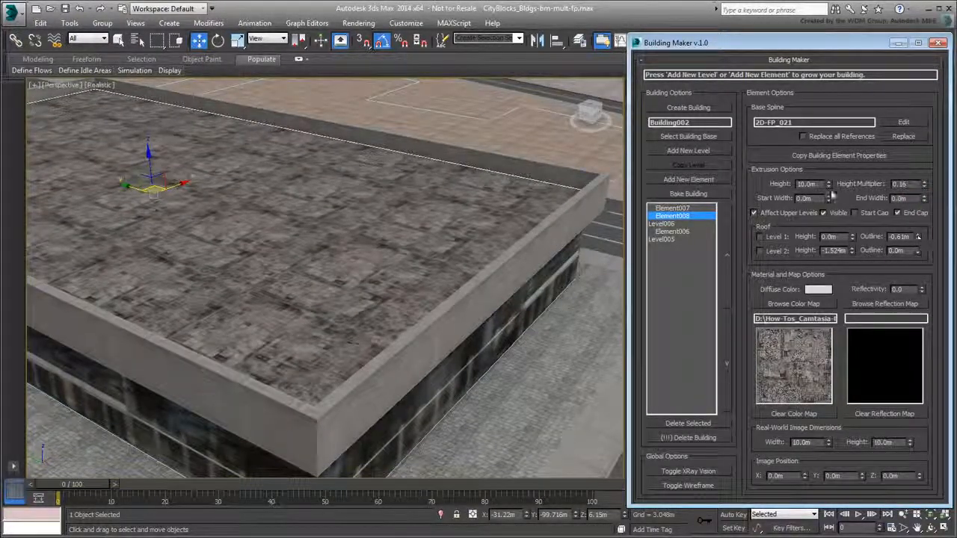
pyautogui.moveTo(830, 196); pyautogui.dragTo(829, 187)
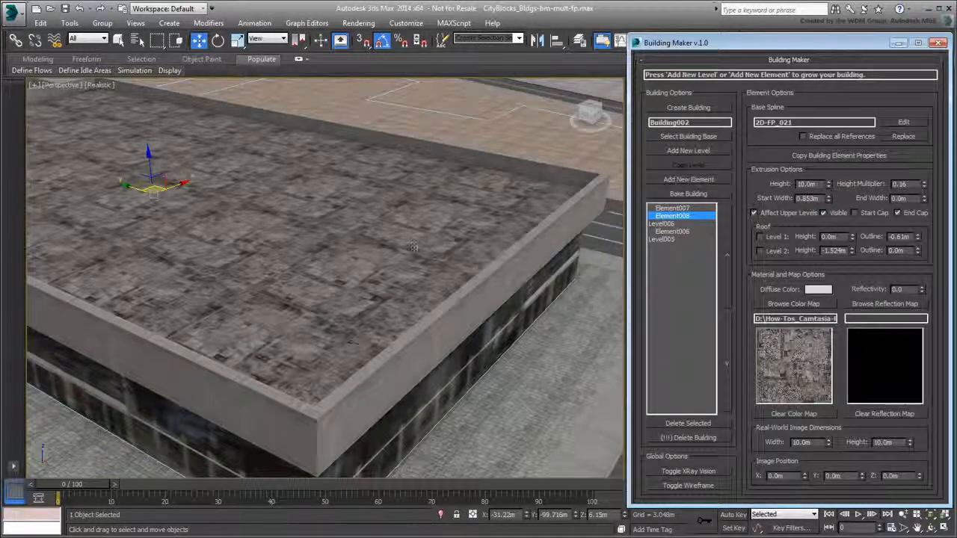
# Examine the parapet edges and corners for the fit between the roof surface and the concrete element.
pyautogui.scroll(-3, 413, 247)
pyautogui.keyDown('alt'); pyautogui.moveTo(414, 248); pyautogui.dragTo(418, 287, button='middle'); pyautogui.keyUp('alt')
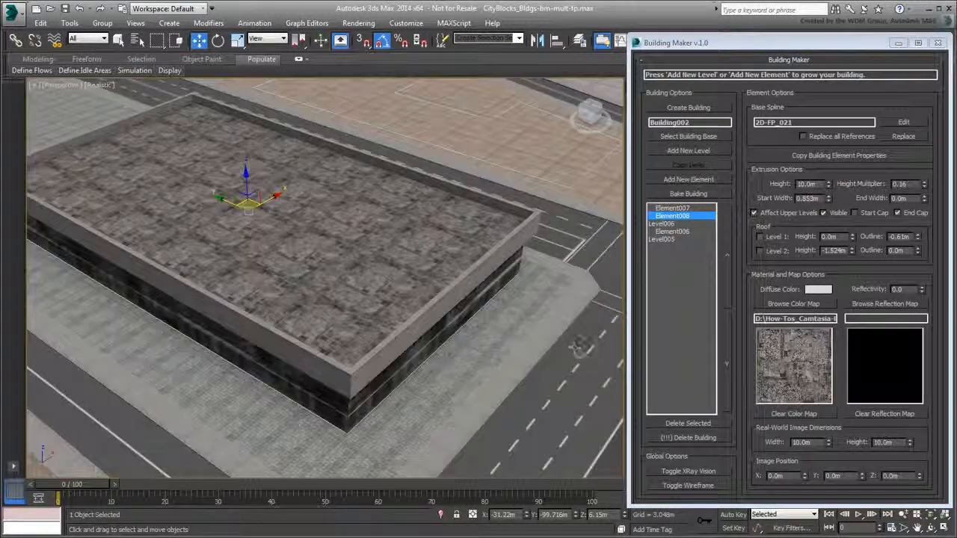
pyautogui.scroll(5, 336, 387)
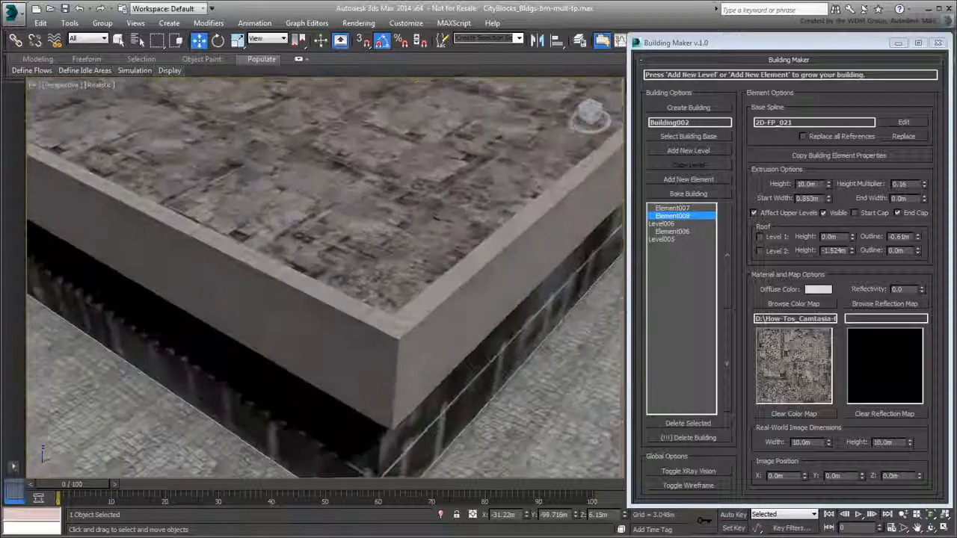
pyautogui.scroll(3, 335, 387)
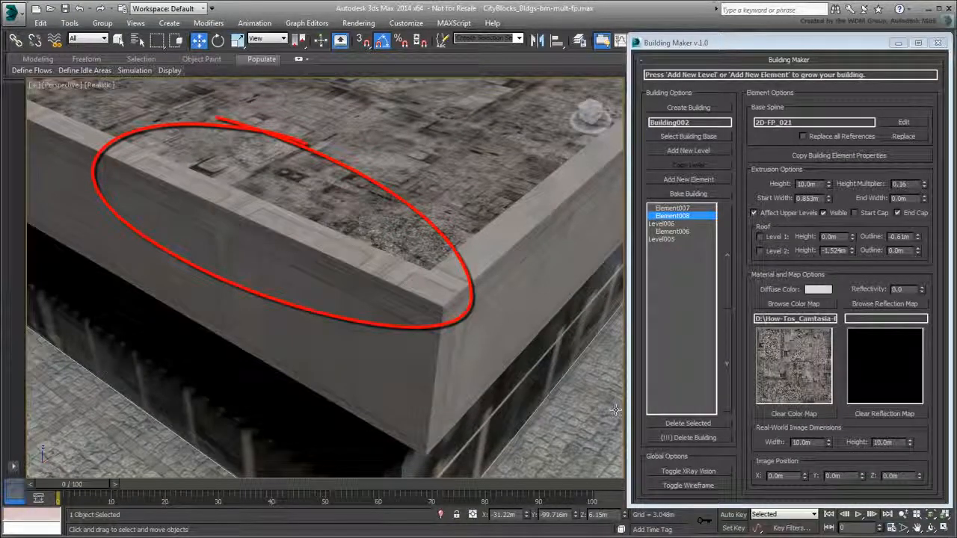
pyautogui.moveTo(614, 410); pyautogui.dragTo(534, 321, button='middle')
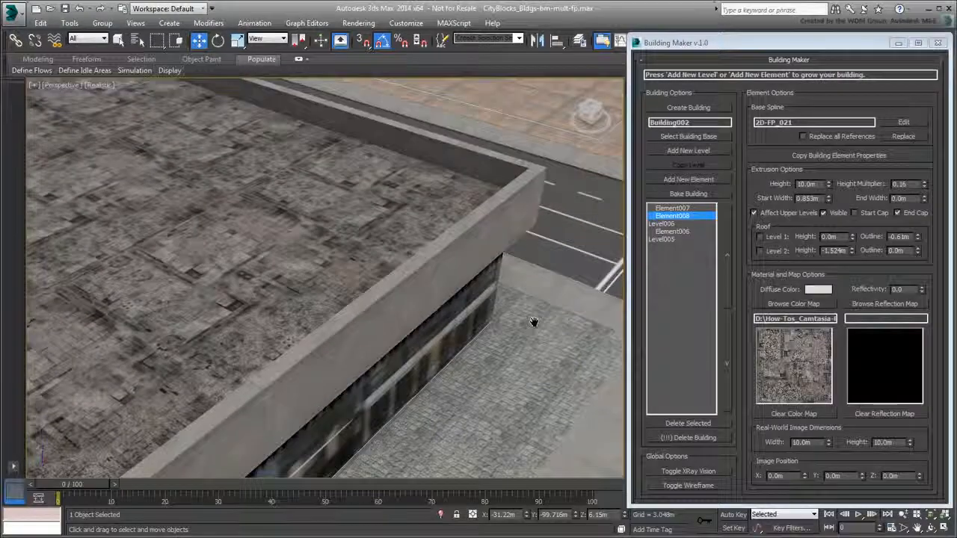
pyautogui.scroll(3, 512, 178)
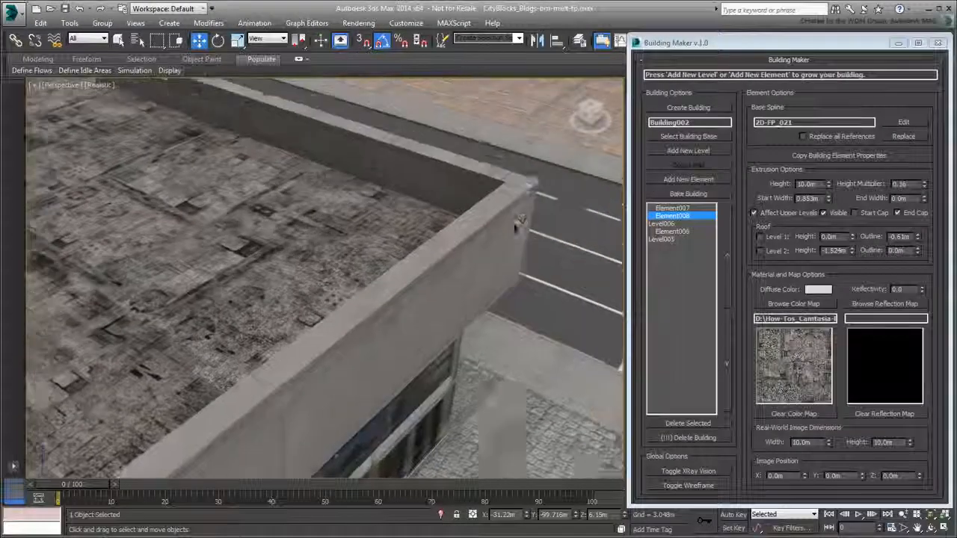
pyautogui.keyDown('alt'); pyautogui.moveTo(521, 220); pyautogui.dragTo(514, 229, button='middle'); pyautogui.keyUp('alt')
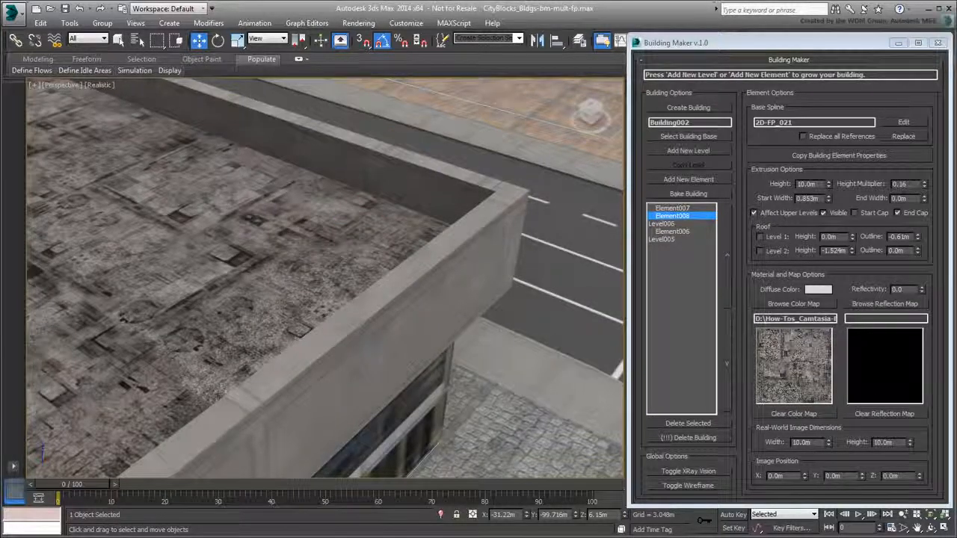
pyautogui.scroll(6, 406, 274)
pyautogui.scroll(-7, 440, 269)
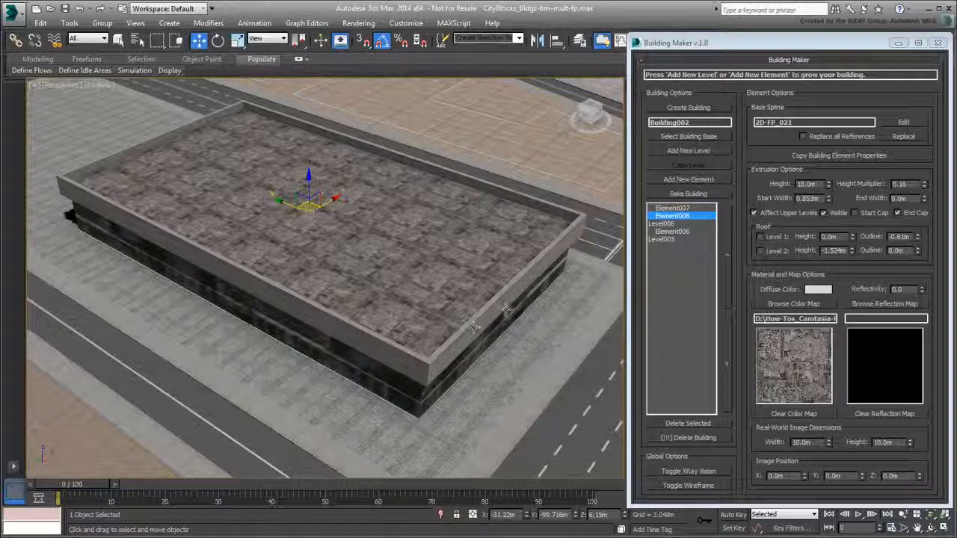
# Add a new level from footprint 2D-FP_022, picking the spline in wireframe display, and turn off its end cap.
pyautogui.click(688, 150)
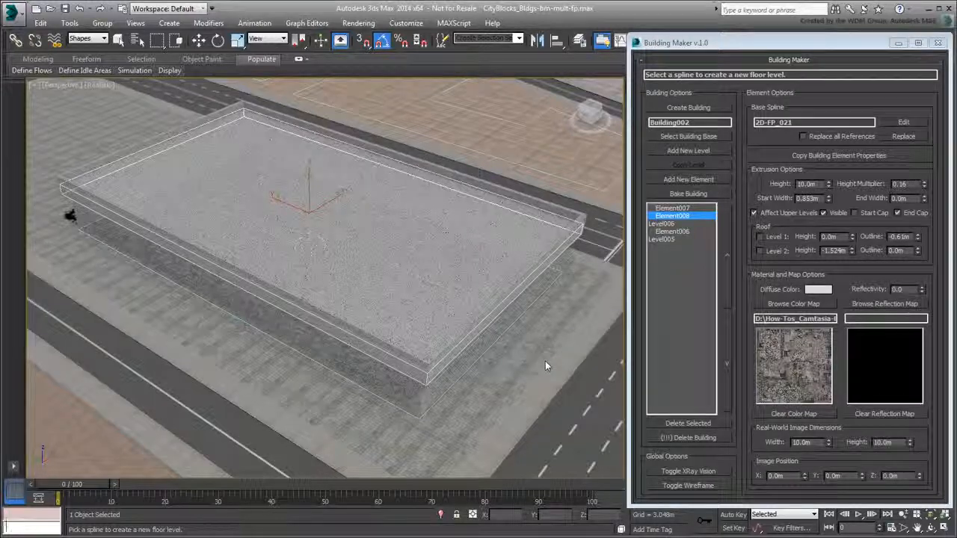
pyautogui.click(689, 486)
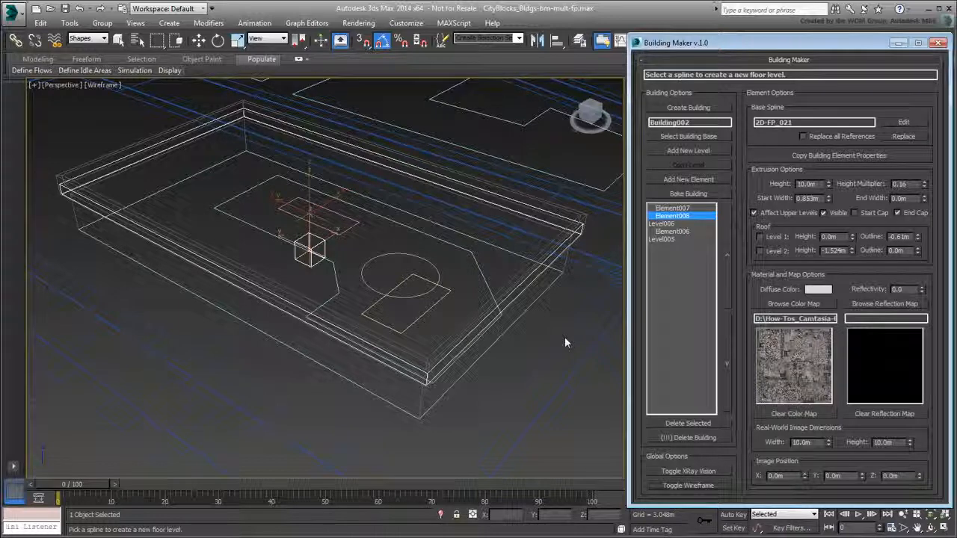
pyautogui.click(481, 274)
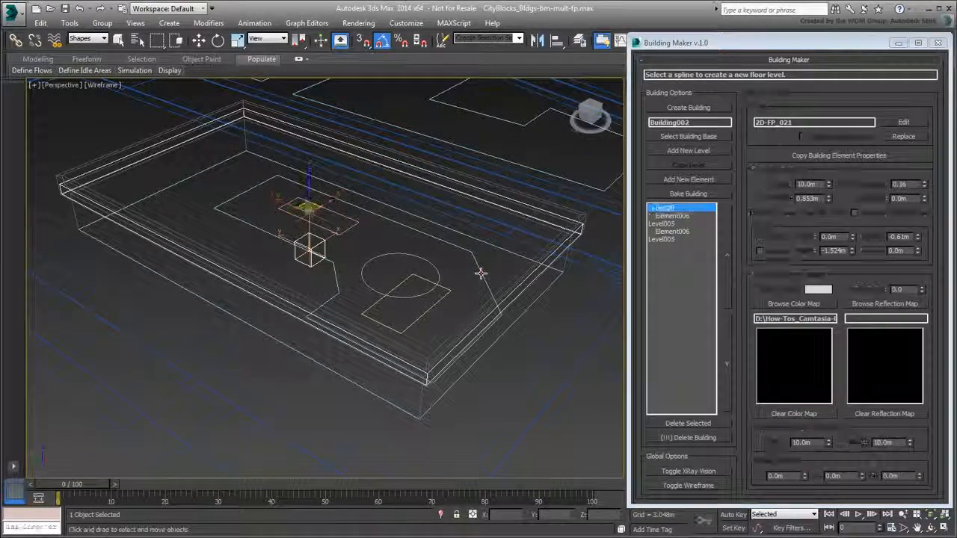
pyautogui.click(688, 486)
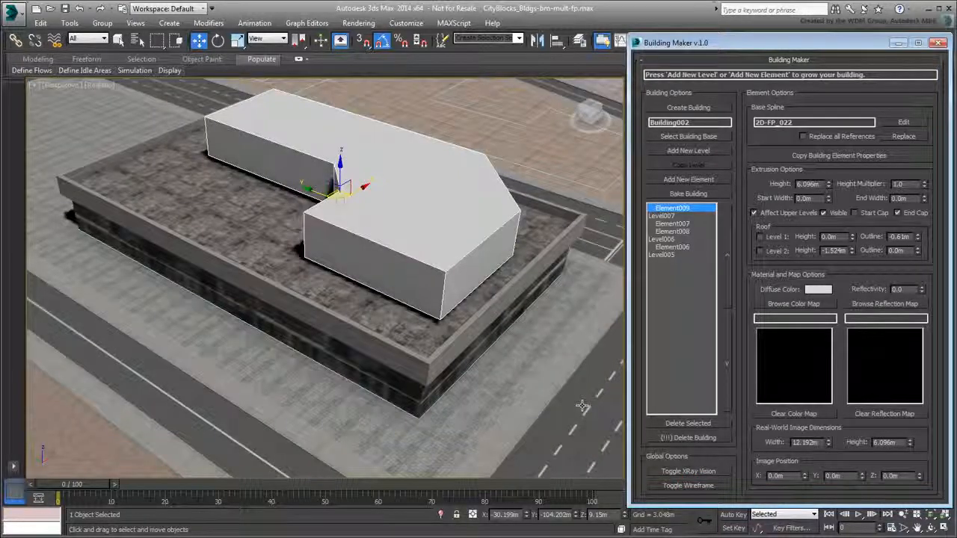
pyautogui.click(898, 213)
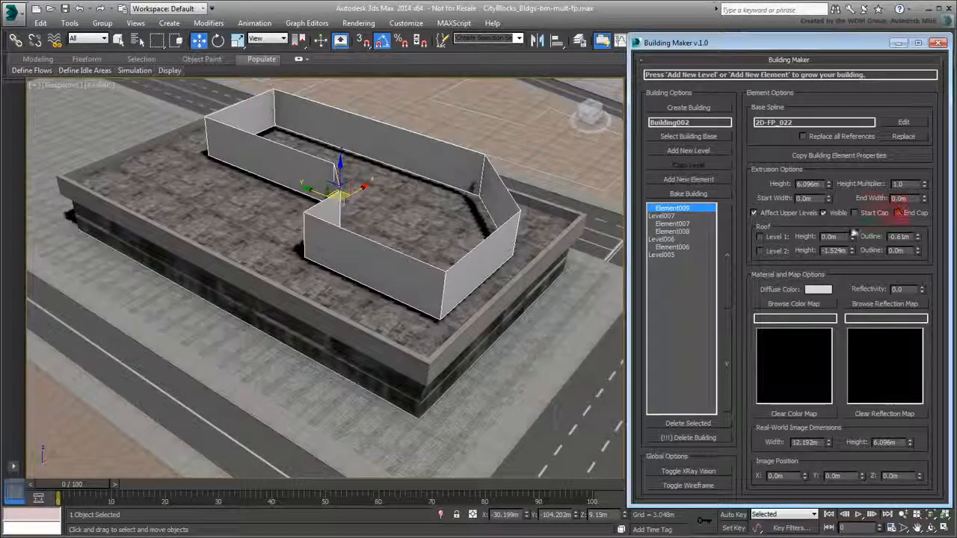
# Turn off Affect Upper Levels for the concrete parapet element, and reselect the new level's wall element.
pyautogui.moveTo(462, 278); pyautogui.dragTo(446, 361, button='middle')
pyautogui.scroll(5, 439, 299)
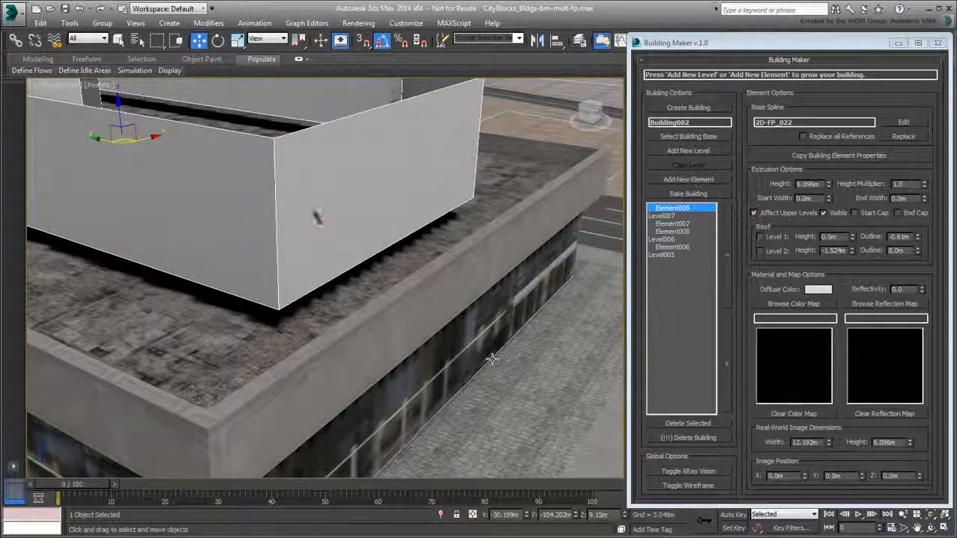
pyautogui.moveTo(315, 214); pyautogui.dragTo(340, 269)
pyautogui.moveTo(447, 196); pyautogui.dragTo(440, 263)
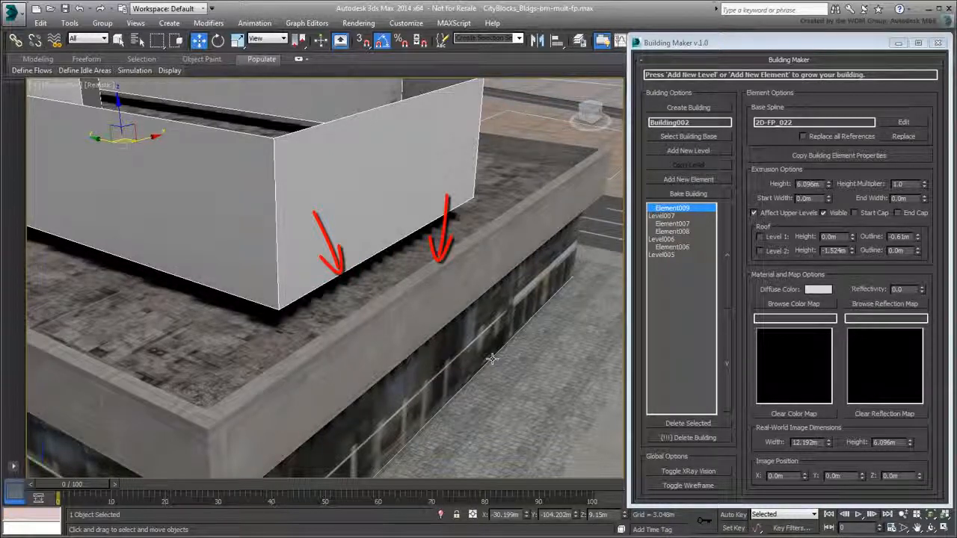
pyautogui.press('e')
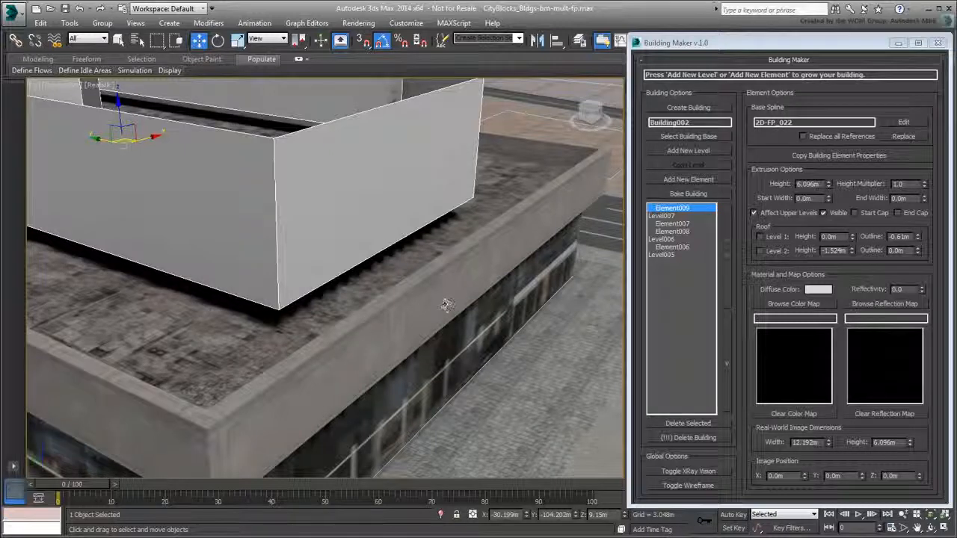
pyautogui.click(446, 305)
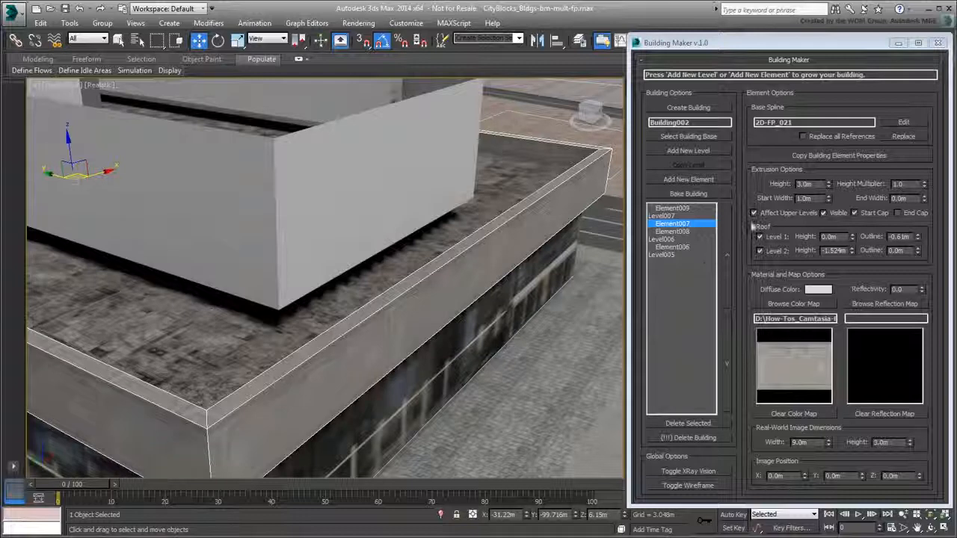
pyautogui.click(753, 213)
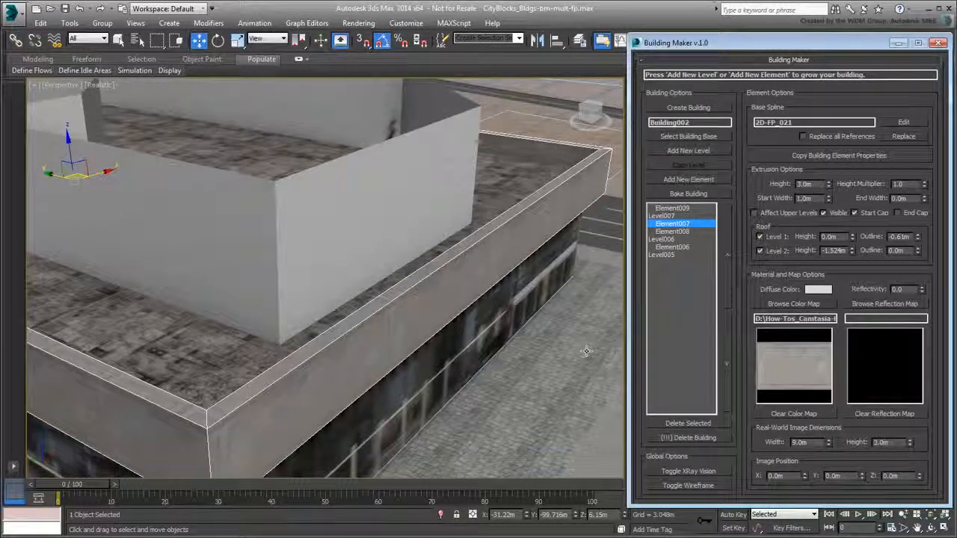
pyautogui.click(434, 239)
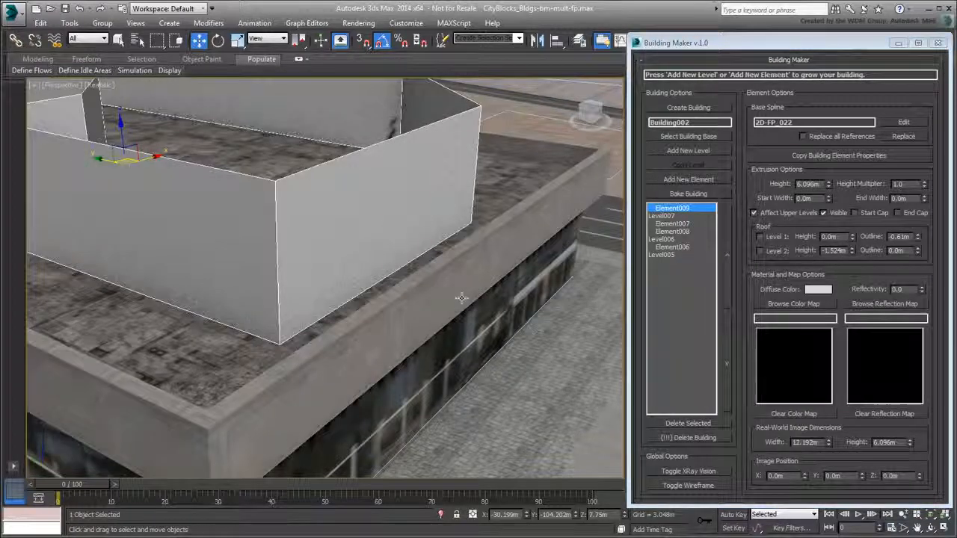
# Assign OFF_CNC001_L2_W13.6xH9.16_DIF.jpg as color map and OFF_CNC001_L2_W13.6xH9.16_REF.jpg as reflection map to the new level's walls.
pyautogui.scroll(-5, 468, 274)
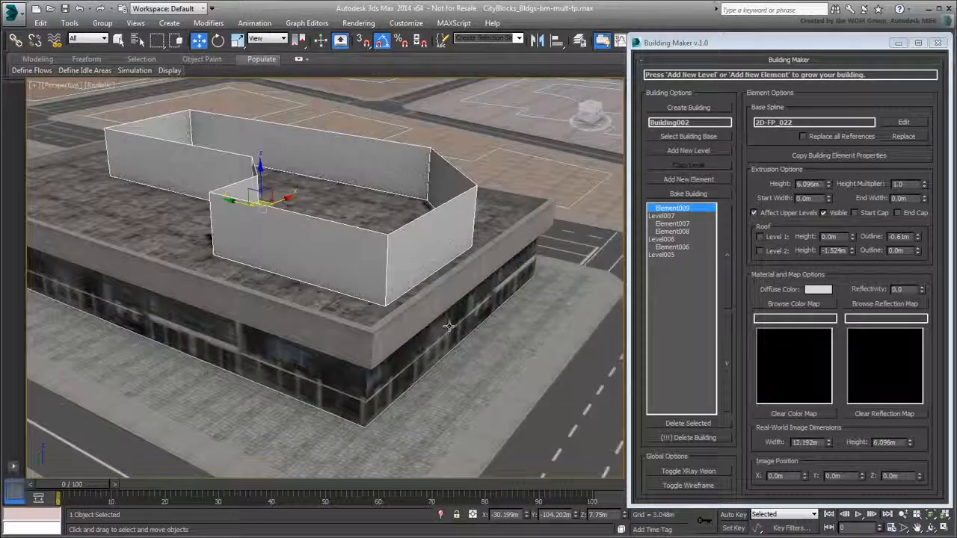
pyautogui.moveTo(451, 327); pyautogui.dragTo(459, 339, button='middle')
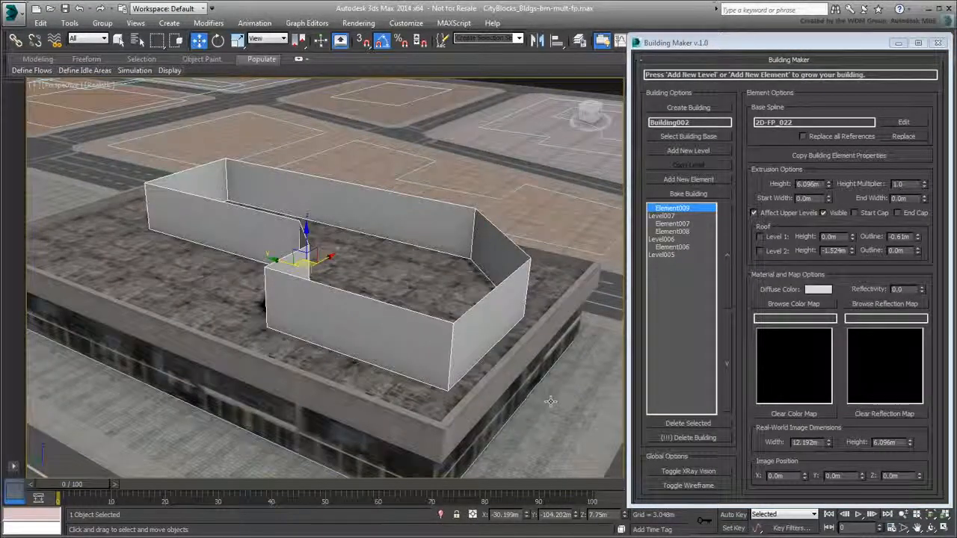
pyautogui.click(793, 303)
pyautogui.moveTo(627, 143); pyautogui.dragTo(626, 172)
pyautogui.click(338, 165)
pyautogui.doubleClick(339, 164)
pyautogui.click(885, 304)
pyautogui.click(412, 200)
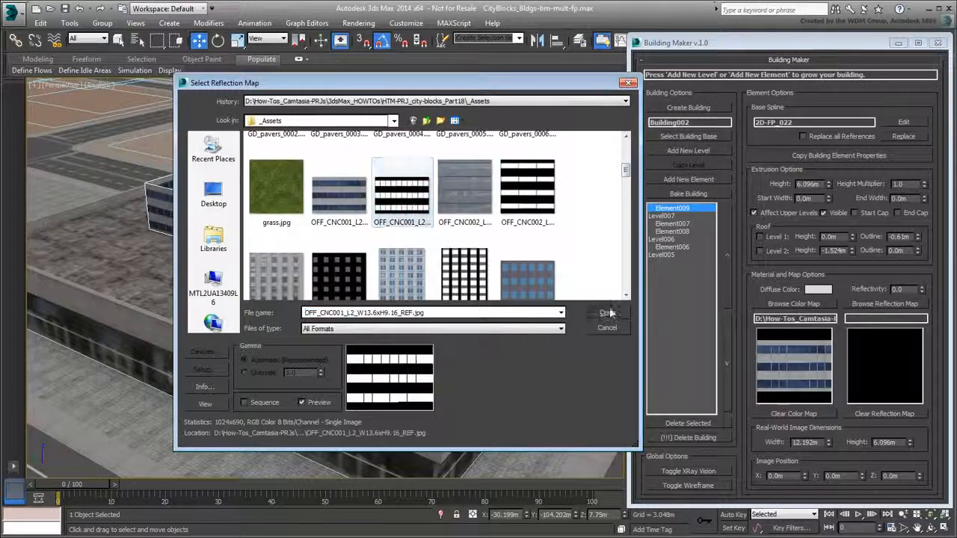
pyautogui.click(608, 312)
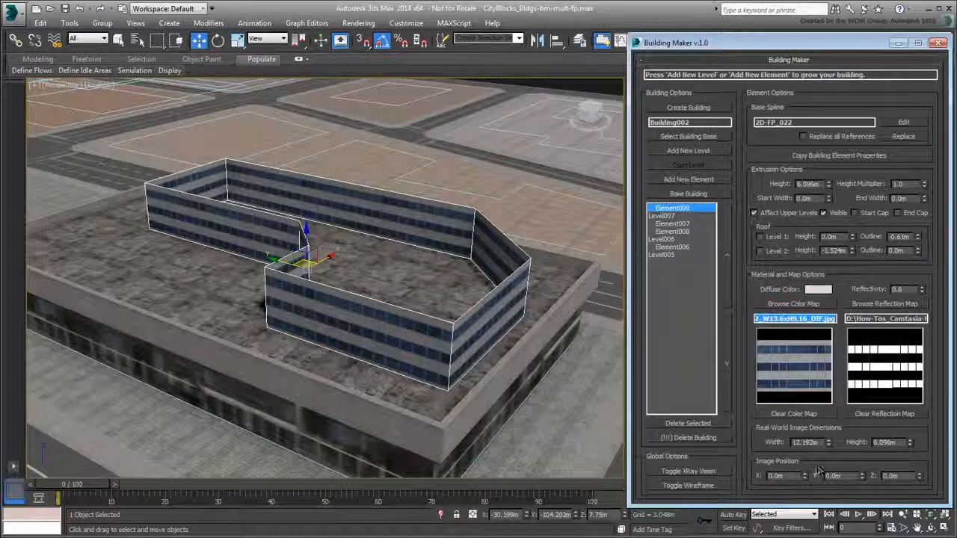
# Set the facade's real-world image dimensions to 13.6 m wide and 9.16 m high.
pyautogui.write('13.6')
pyautogui.press('Tab')
pyautogui.write('9.16')
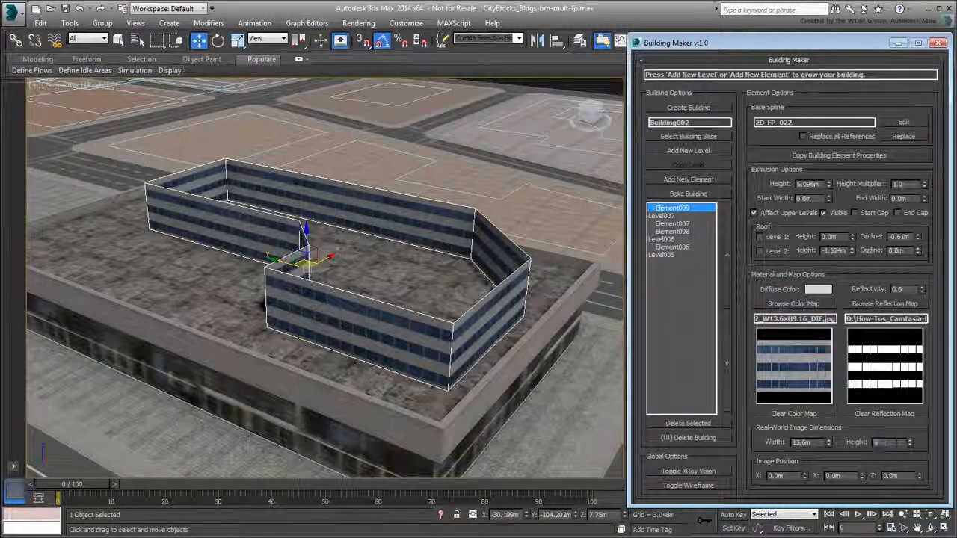
pyautogui.press('Return')
# Raise the office level's height multiplier to 5.55 to make it a tower.
pyautogui.scroll(-5, 325, 277)
pyautogui.keyDown('alt'); pyautogui.moveTo(325, 277); pyautogui.dragTo(381, 279, button='middle'); pyautogui.keyUp('alt')
pyautogui.moveTo(924, 184); pyautogui.dragTo(924, 142)
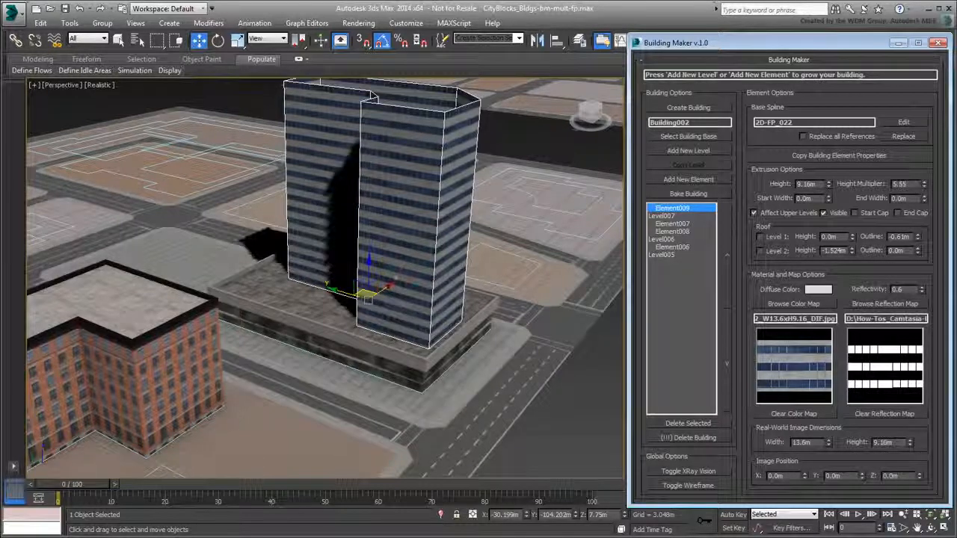
# Add a new level on the tower from footprint 2D-FP_022, and copy the podium parapet's building element properties to it.
pyautogui.scroll(-2, 492, 402)
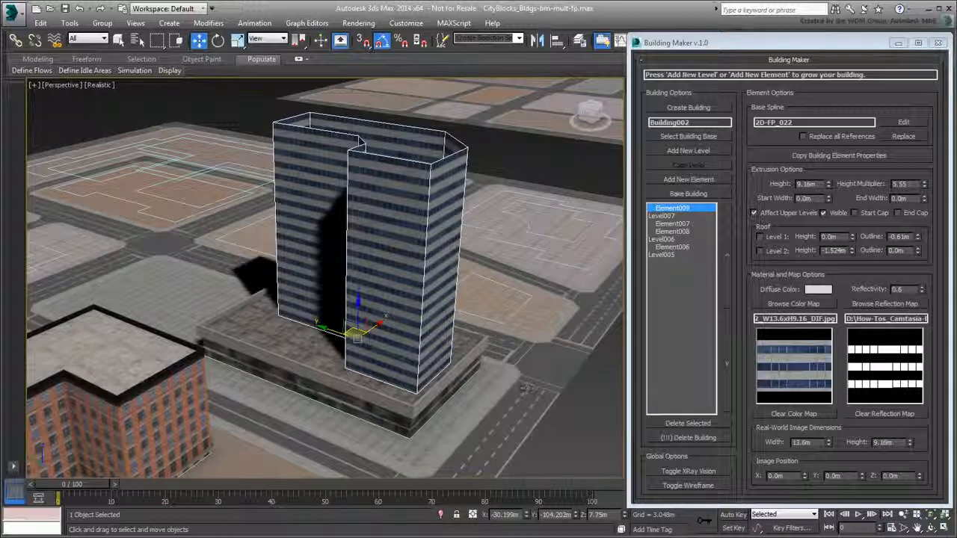
pyautogui.click(688, 150)
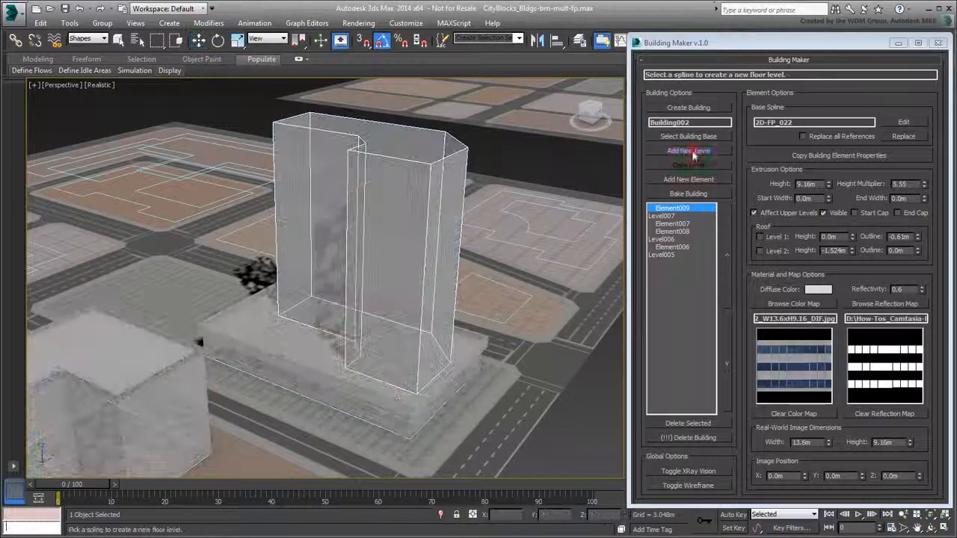
pyautogui.click(686, 485)
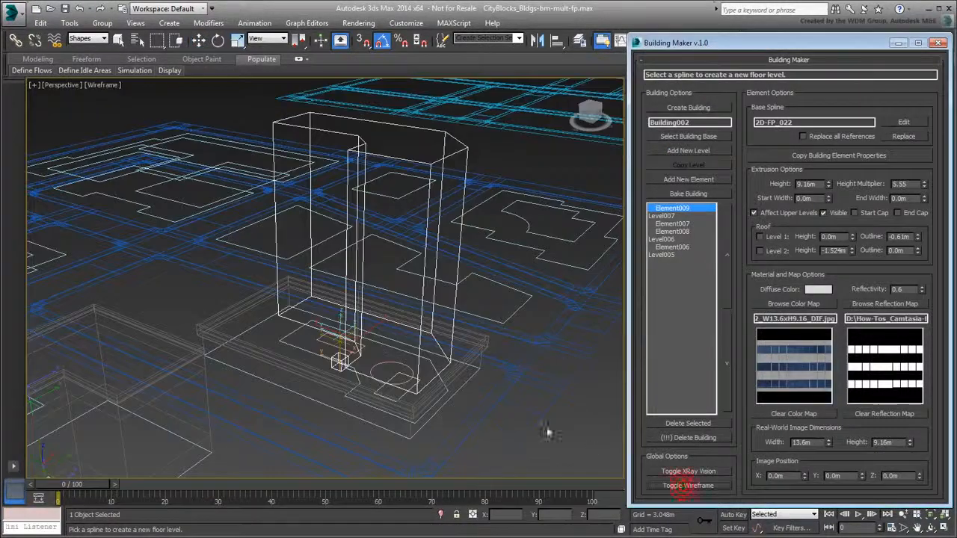
pyautogui.click(431, 365)
pyautogui.click(694, 486)
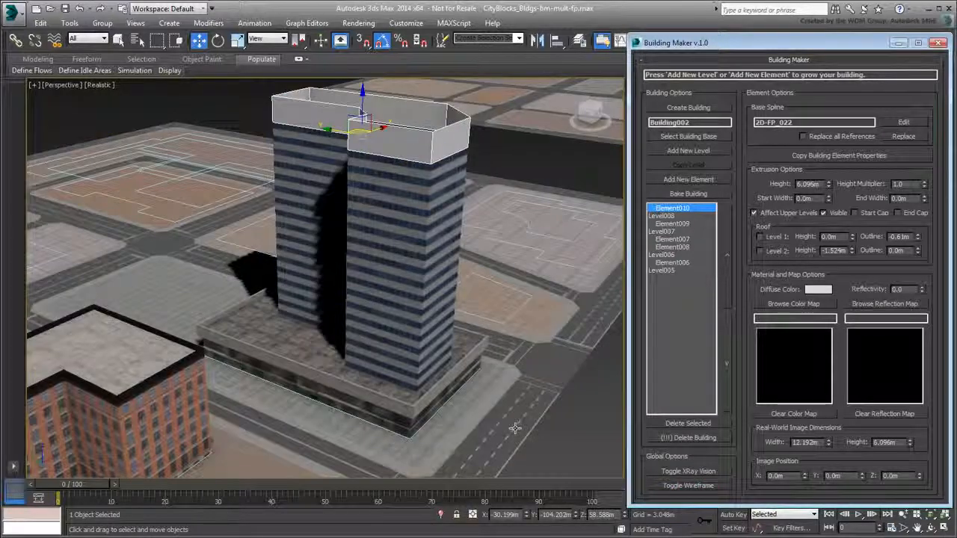
pyautogui.click(831, 155)
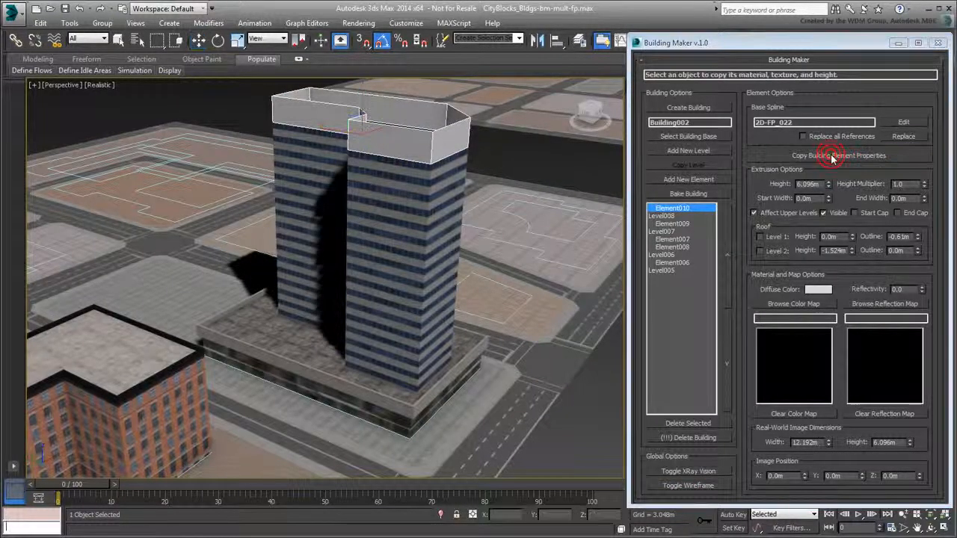
pyautogui.click(365, 398)
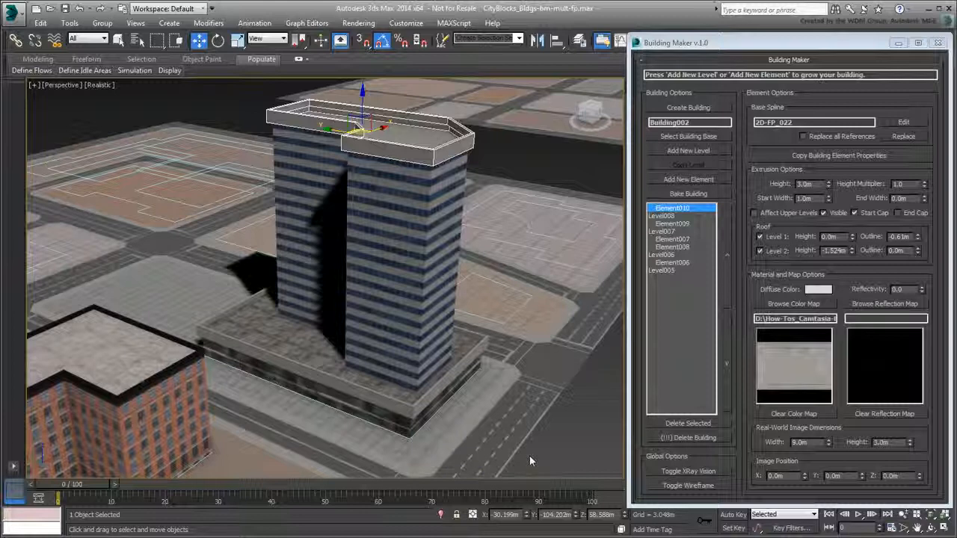
# Add a new element from footprint 2D-FP_022 on the tower's top level, and copy the podium roof element's properties to it.
pyautogui.click(687, 178)
pyautogui.click(691, 486)
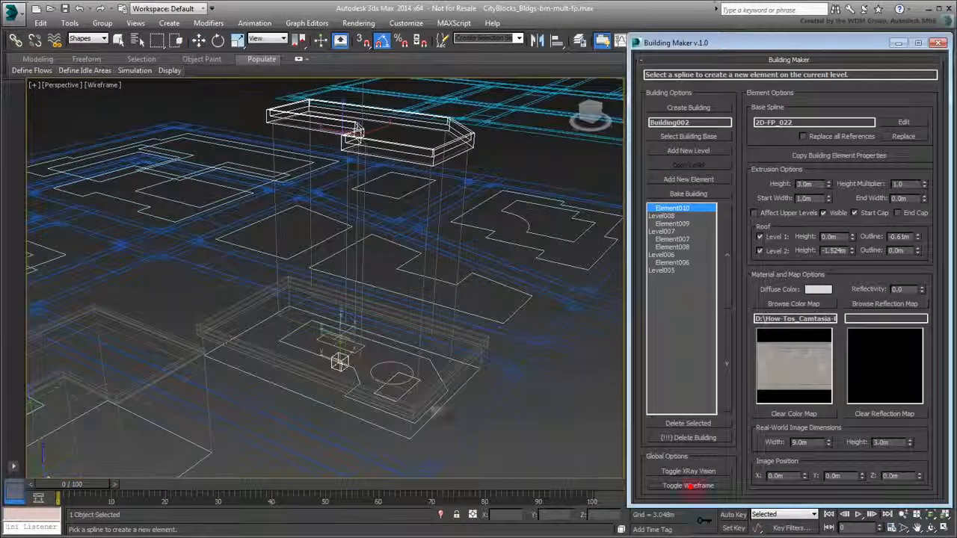
pyautogui.click(433, 366)
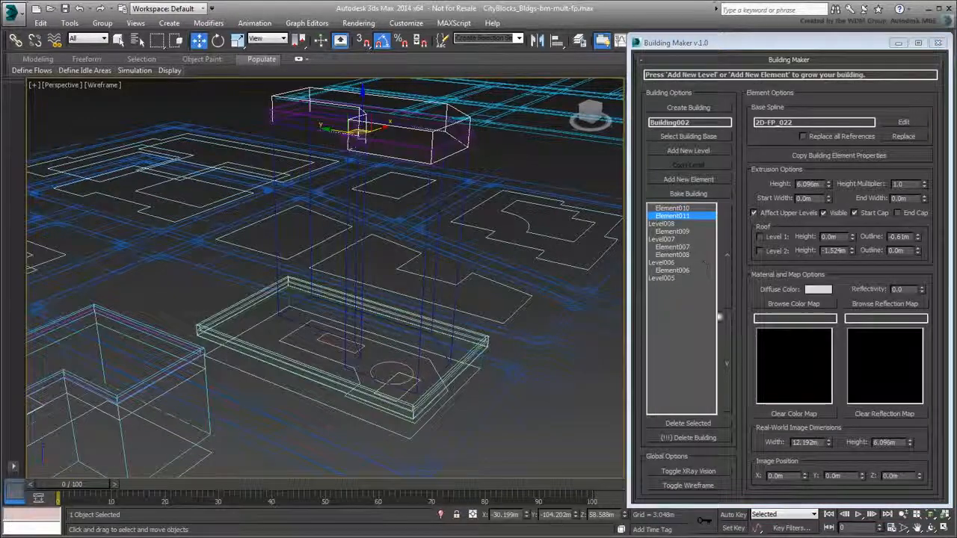
pyautogui.click(684, 485)
pyautogui.click(822, 157)
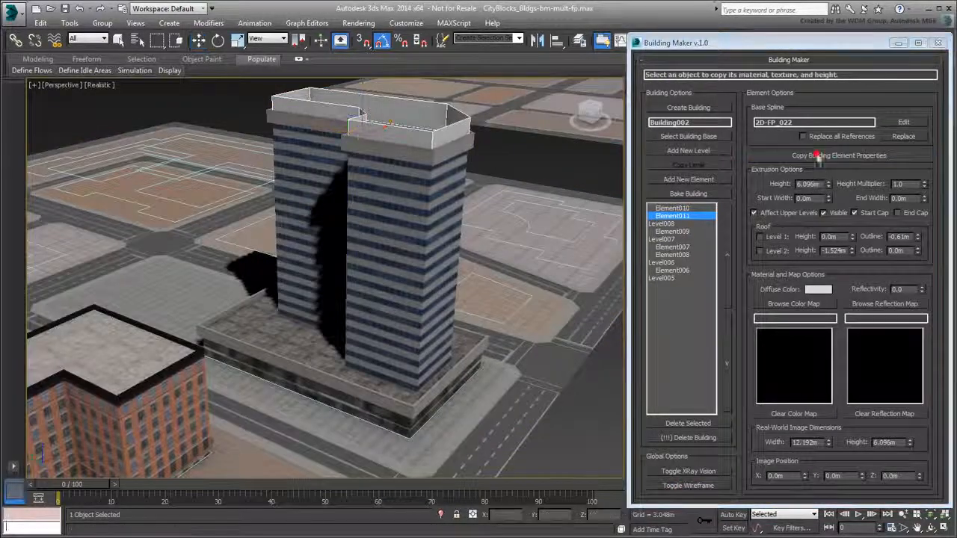
pyautogui.click(303, 342)
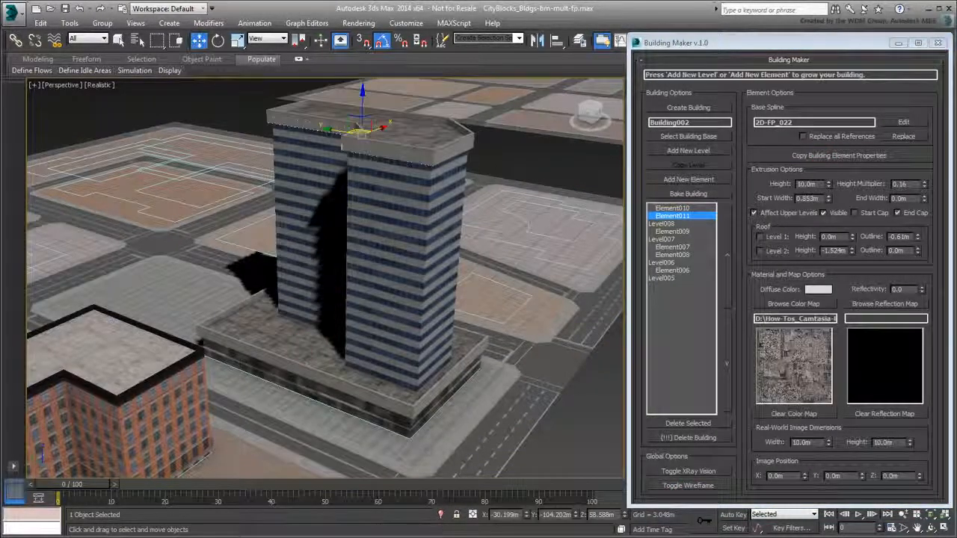
# Reduce the tower parapet element's start width to 0.147 m.
pyautogui.keyDown('alt'); pyautogui.moveTo(394, 243); pyautogui.dragTo(433, 230, button='middle'); pyautogui.keyUp('alt')
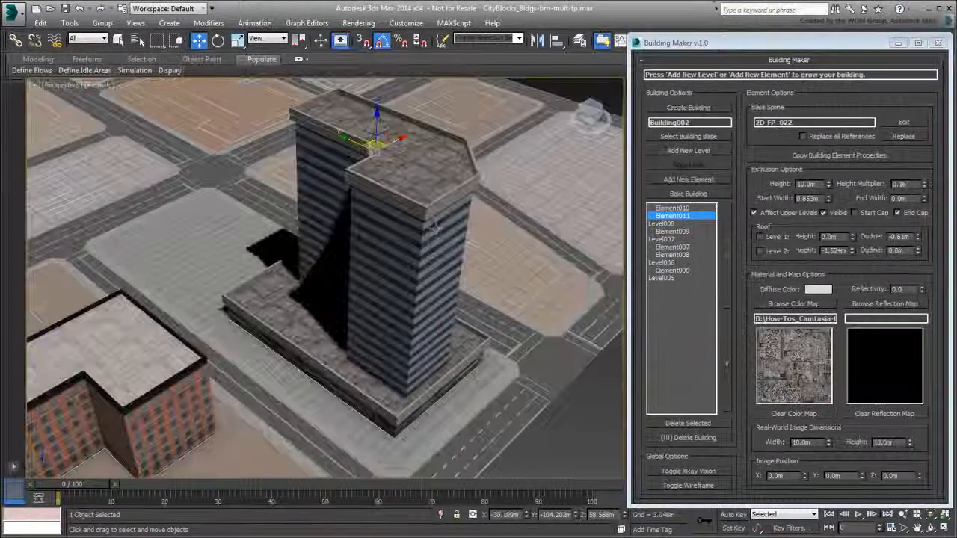
pyautogui.scroll(5, 433, 228)
pyautogui.click(672, 208)
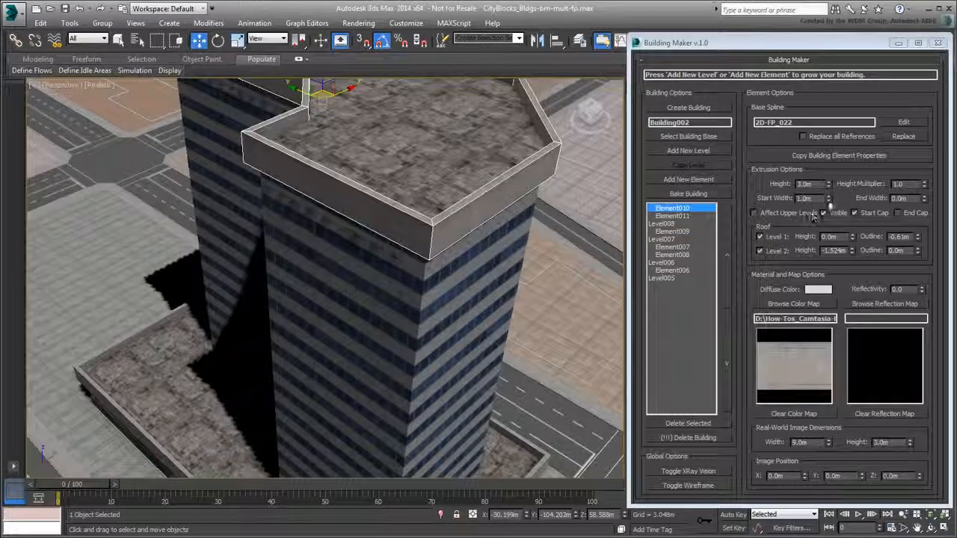
pyautogui.moveTo(828, 197); pyautogui.dragTo(829, 200)
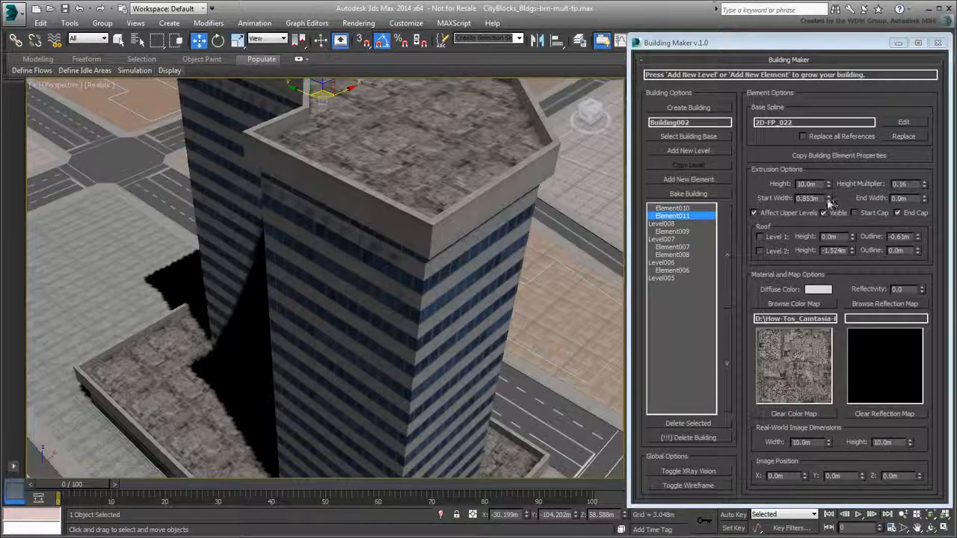
pyautogui.moveTo(829, 201); pyautogui.dragTo(829, 207)
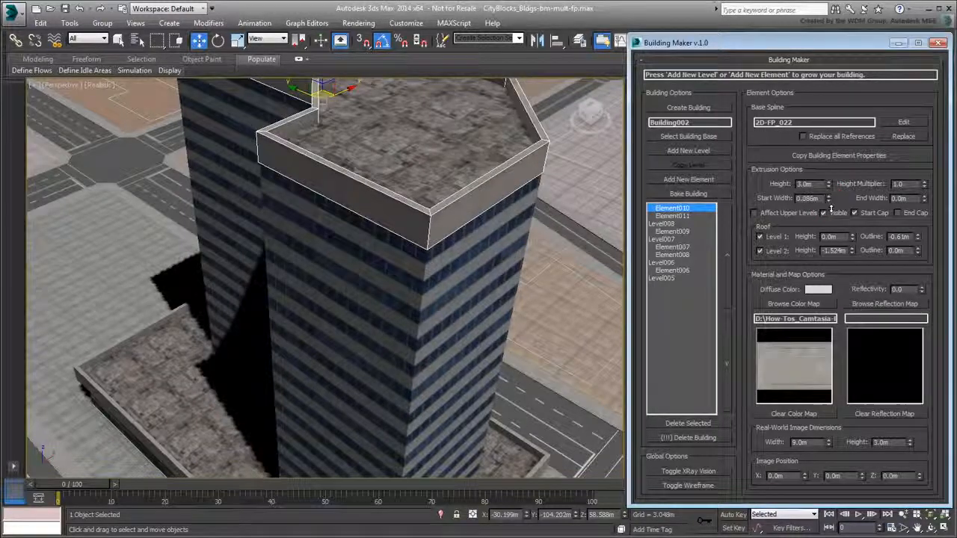
pyautogui.moveTo(828, 199); pyautogui.dragTo(828, 193)
# Add a new level on the tower roof from the Circle001 spline, picking it in wireframe display, and turn on its end cap.
pyautogui.scroll(-5, 367, 286)
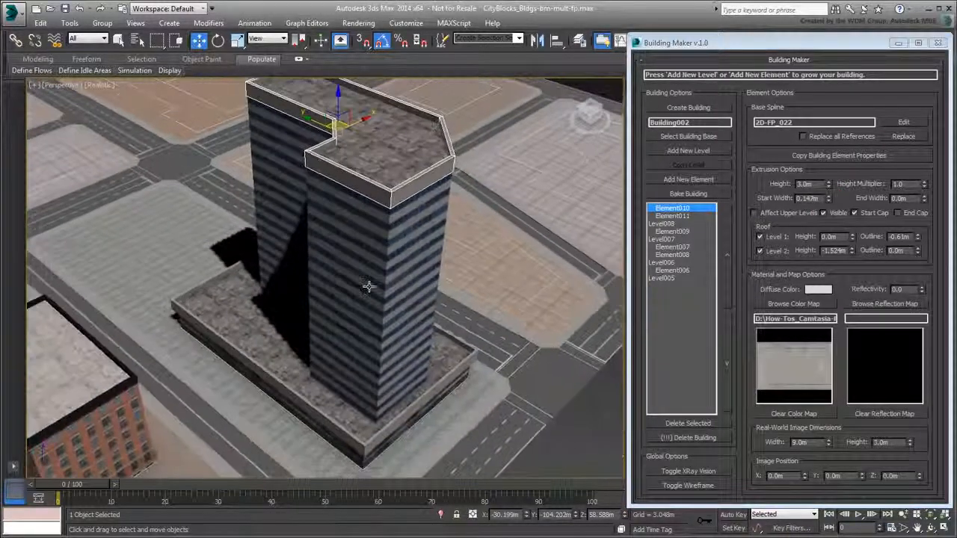
pyautogui.keyDown('alt'); pyautogui.moveTo(367, 286); pyautogui.dragTo(368, 261, button='middle'); pyautogui.keyUp('alt')
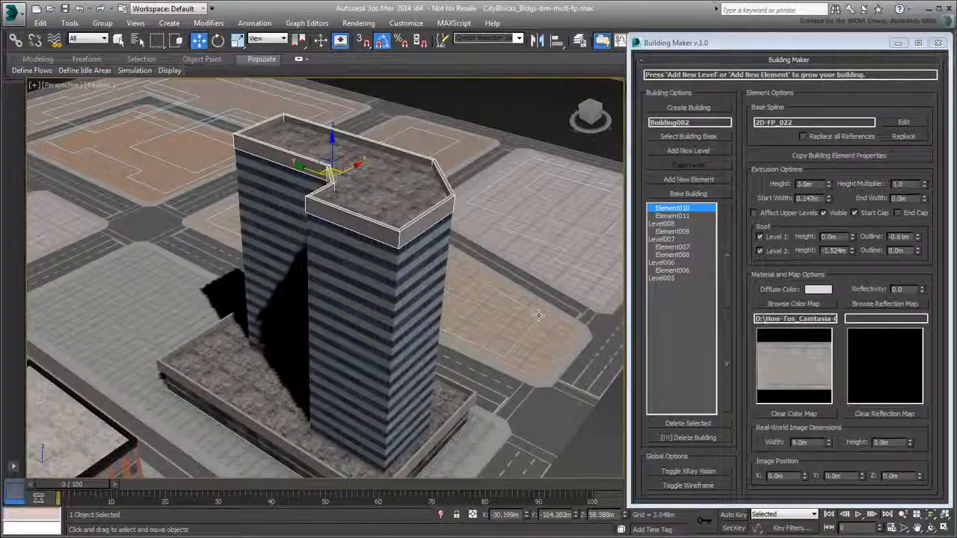
pyautogui.moveTo(551, 360); pyautogui.dragTo(558, 313, button='middle')
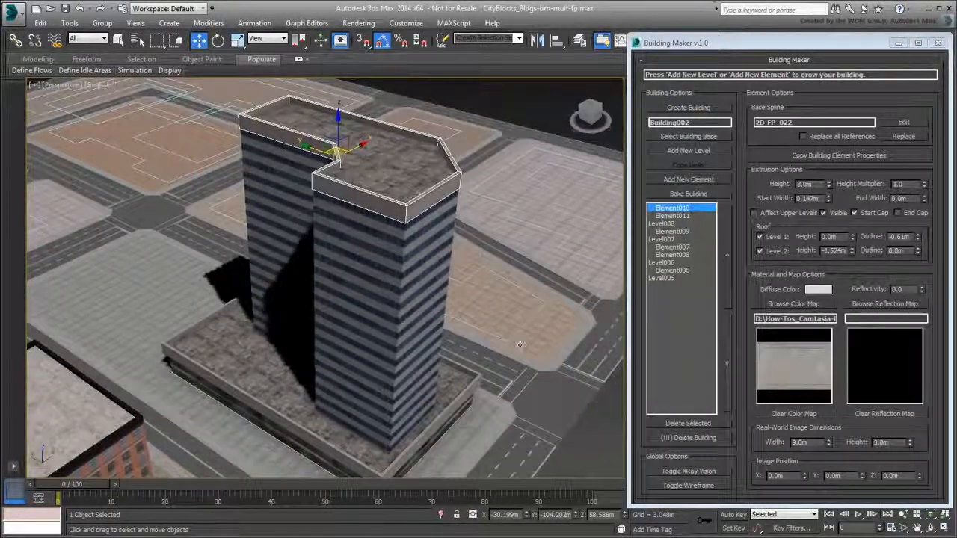
pyautogui.click(689, 150)
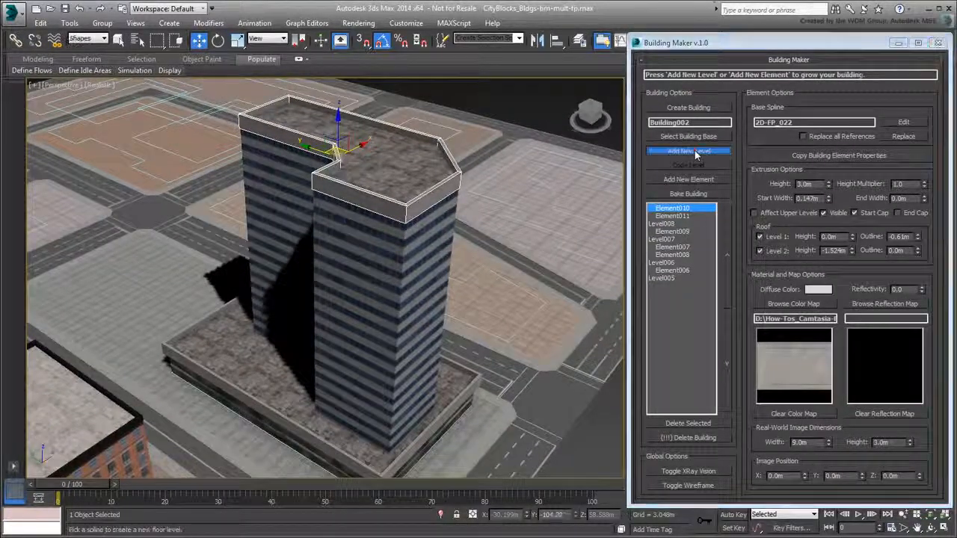
pyautogui.click(688, 485)
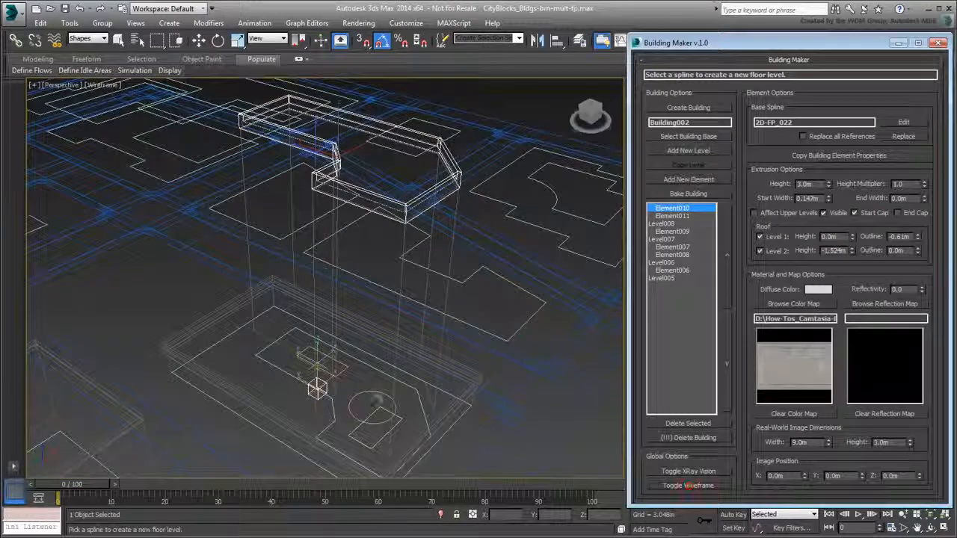
pyautogui.click(380, 393)
pyautogui.click(688, 485)
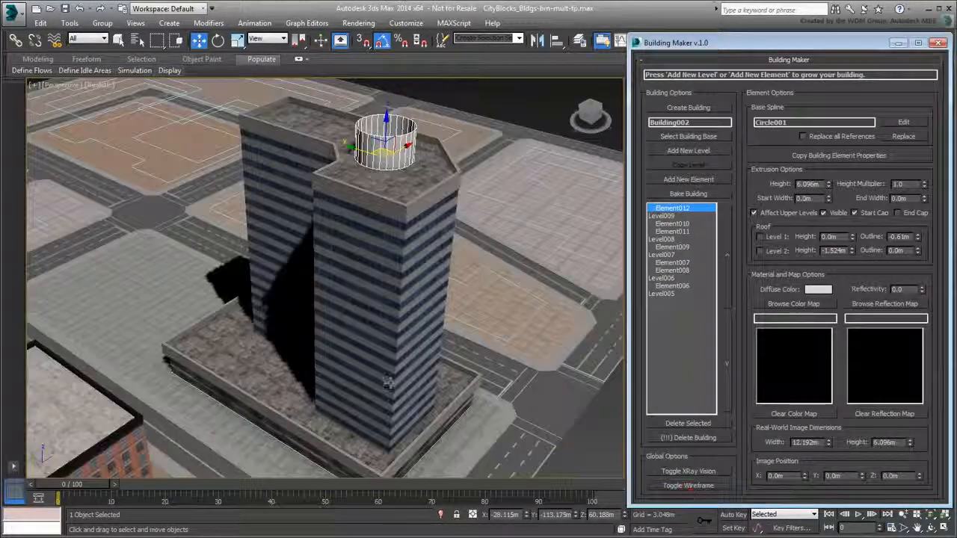
pyautogui.click(909, 215)
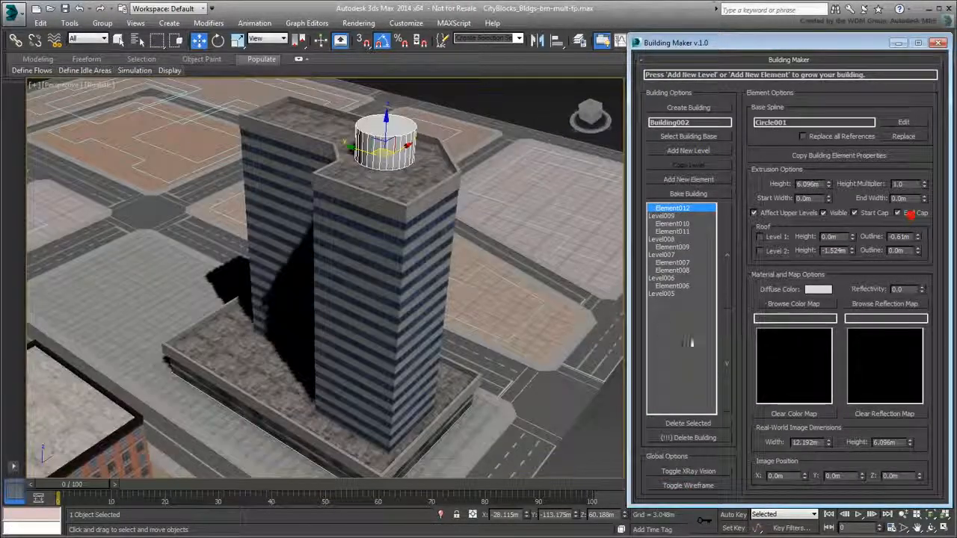
# Assign the blue vertical-panel image as the color map of the circular rooftop element.
pyautogui.click(793, 304)
pyautogui.click(403, 263)
pyautogui.click(607, 313)
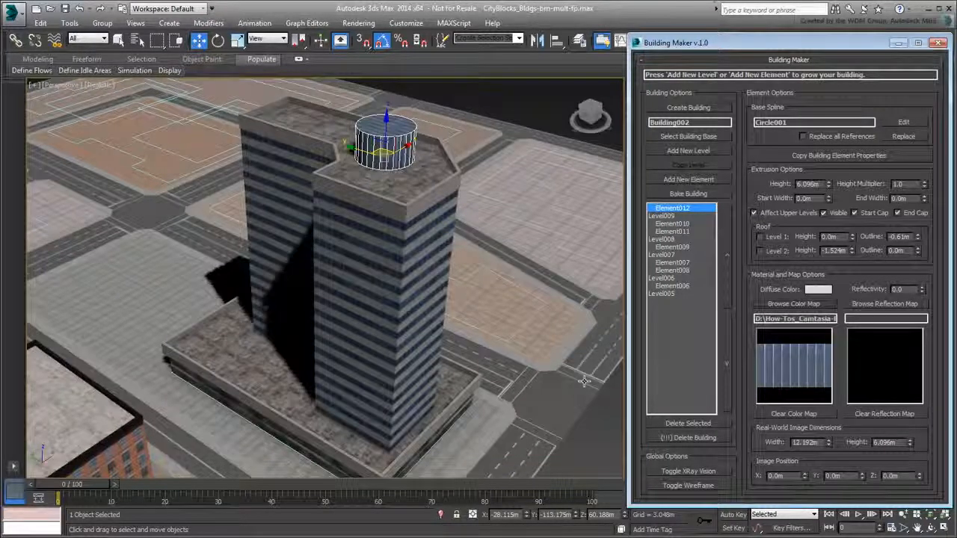
# Replace the circular rooftop element's base spline with Rectangle001, picking it in wireframe display, and return to shaded display.
pyautogui.click(904, 136)
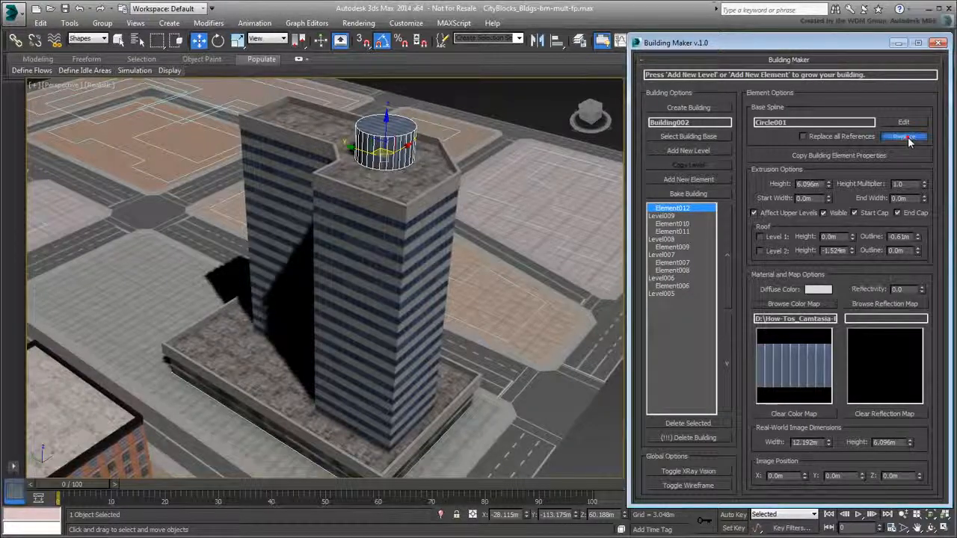
pyautogui.click(676, 487)
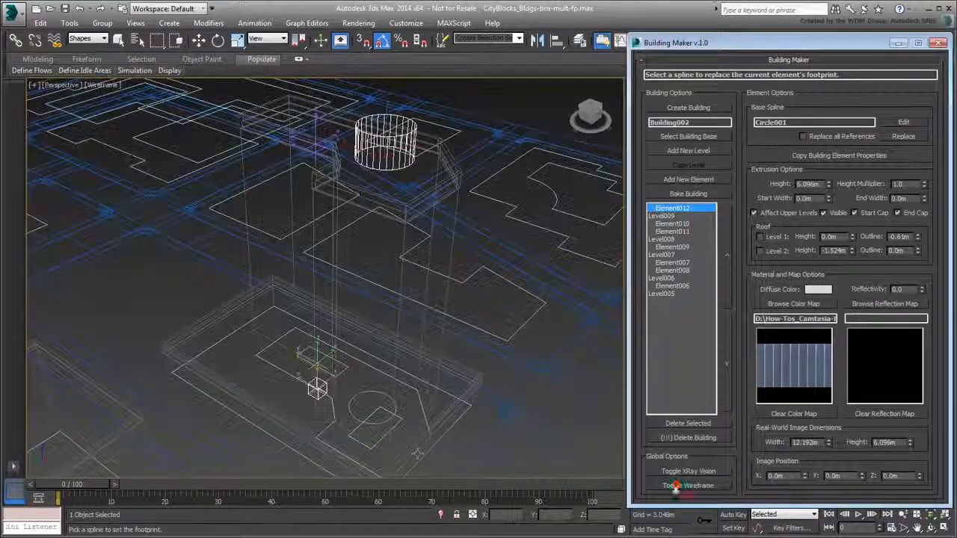
pyautogui.click(382, 439)
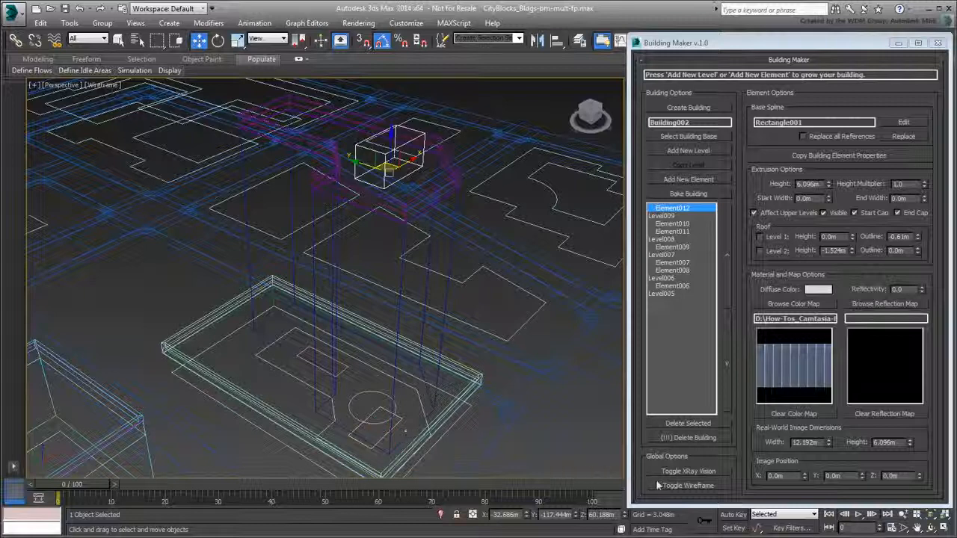
pyautogui.click(688, 485)
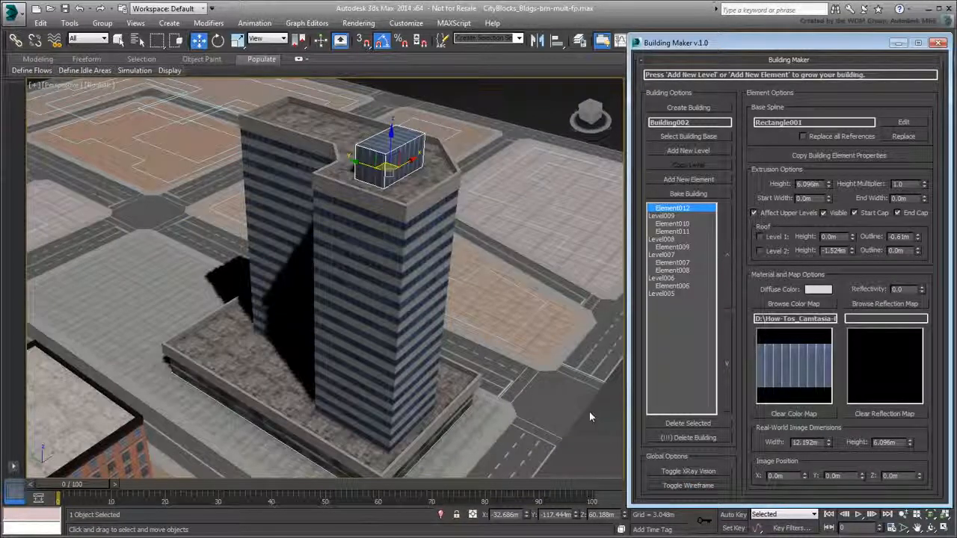
# Add a new rooftop element from the Rectangle002 spline, picked in wireframe display, and copy the other rooftop box's properties to it.
pyautogui.click(688, 179)
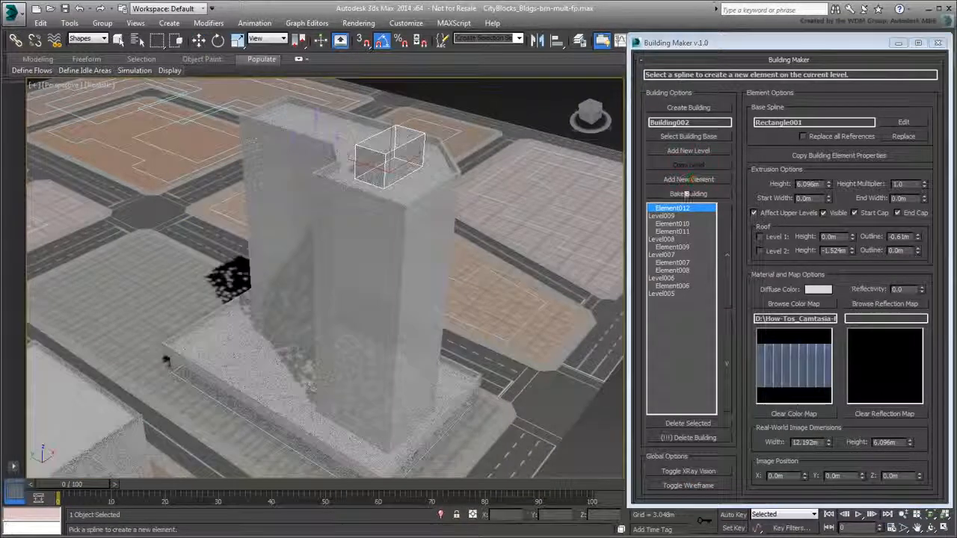
pyautogui.click(688, 486)
pyautogui.click(348, 372)
pyautogui.click(688, 485)
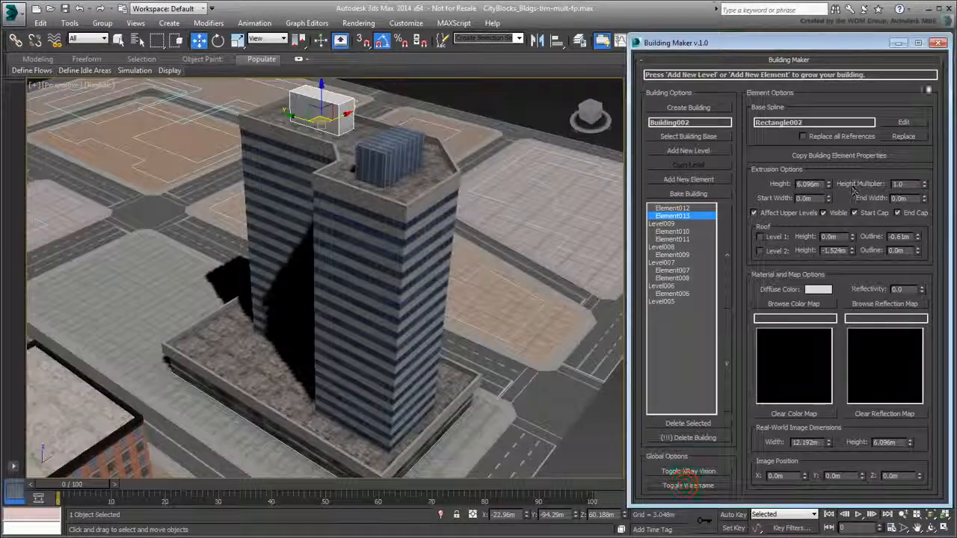
pyautogui.click(839, 155)
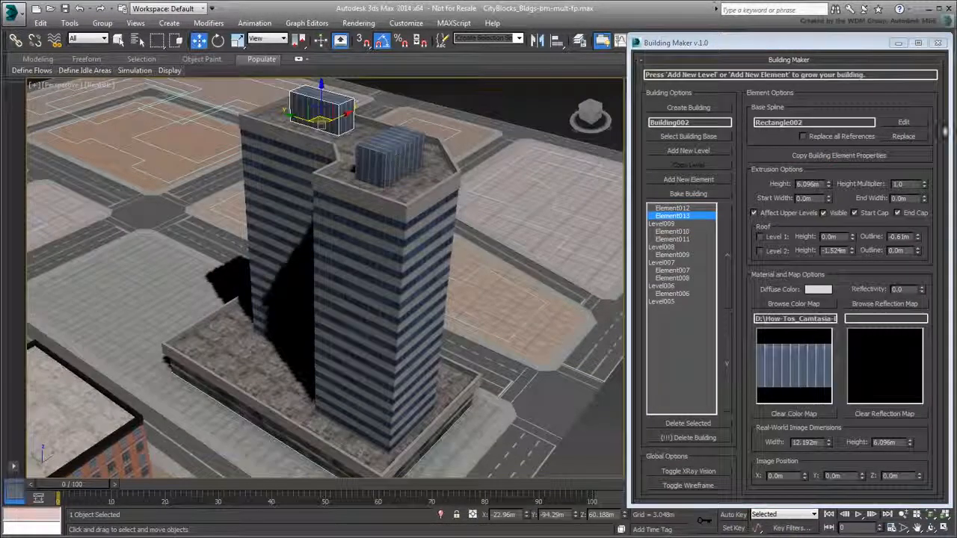
# Reduce the new rooftop box's height multiplier to 0.66 and deselect the building.
pyautogui.moveTo(924, 185); pyautogui.dragTo(924, 210)
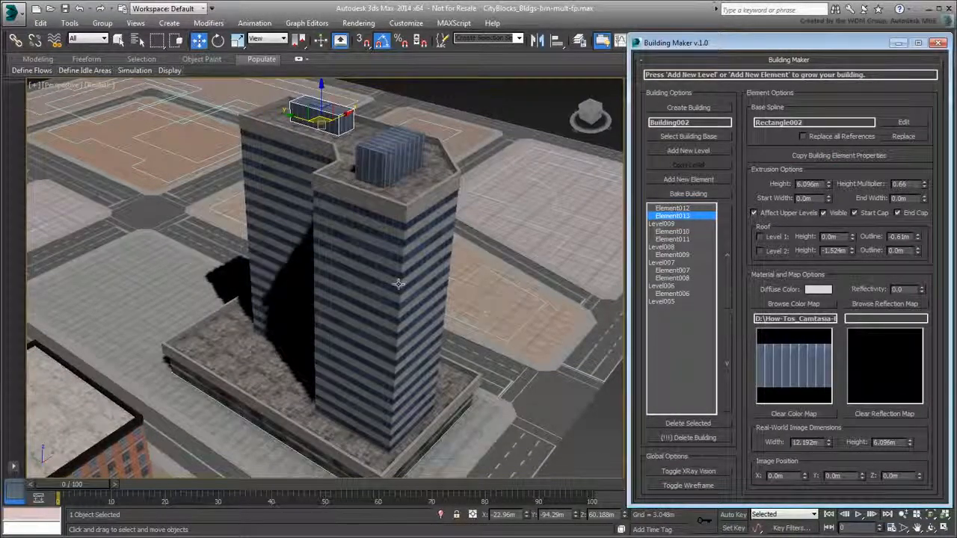
pyautogui.scroll(-3, 398, 284)
pyautogui.keyDown('alt'); pyautogui.moveTo(398, 374); pyautogui.dragTo(408, 347, button='middle'); pyautogui.keyUp('alt')
pyautogui.click(555, 432)
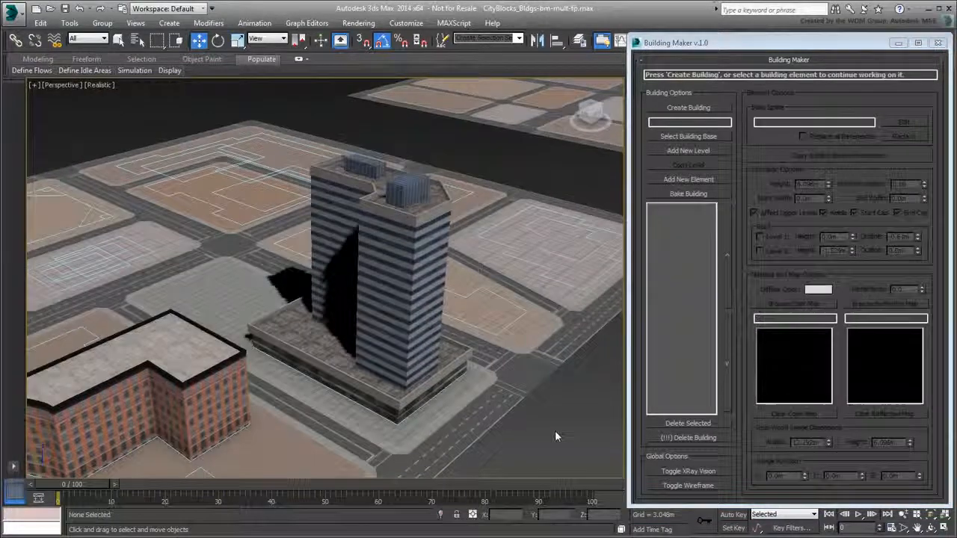